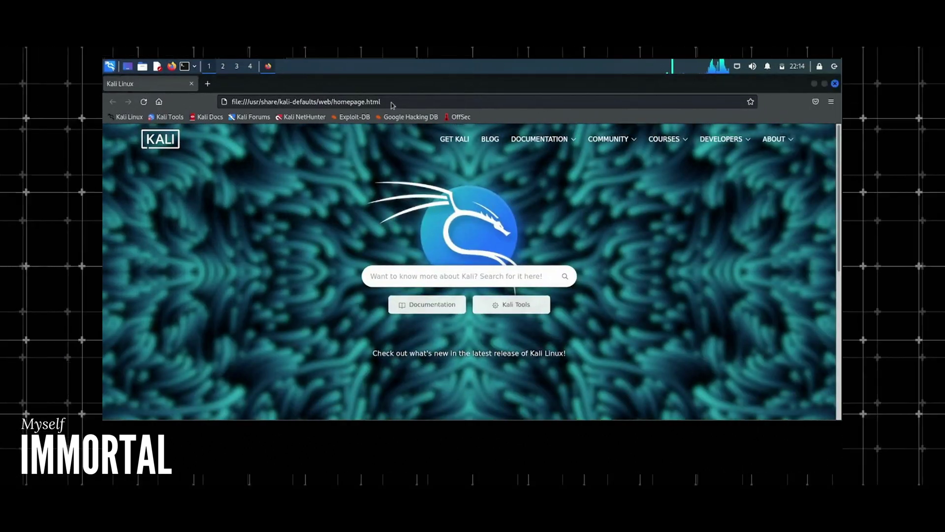
Load maltego.com in Firefox and scroll through its homepage.
{"action": "left_click", "coordinate": [392, 103]}
{"action": "type", "text": "maltego"}
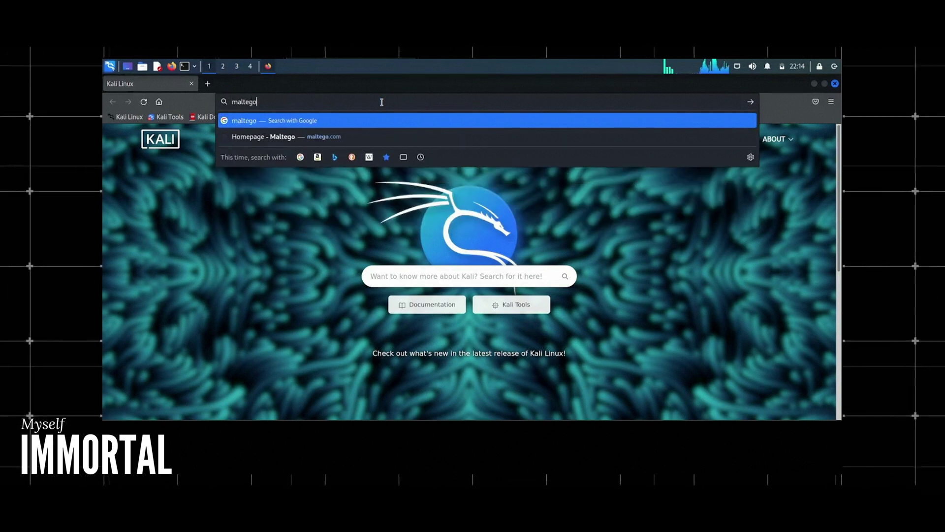
{"action": "type", "text": ".com"}
{"action": "key", "text": "Return"}
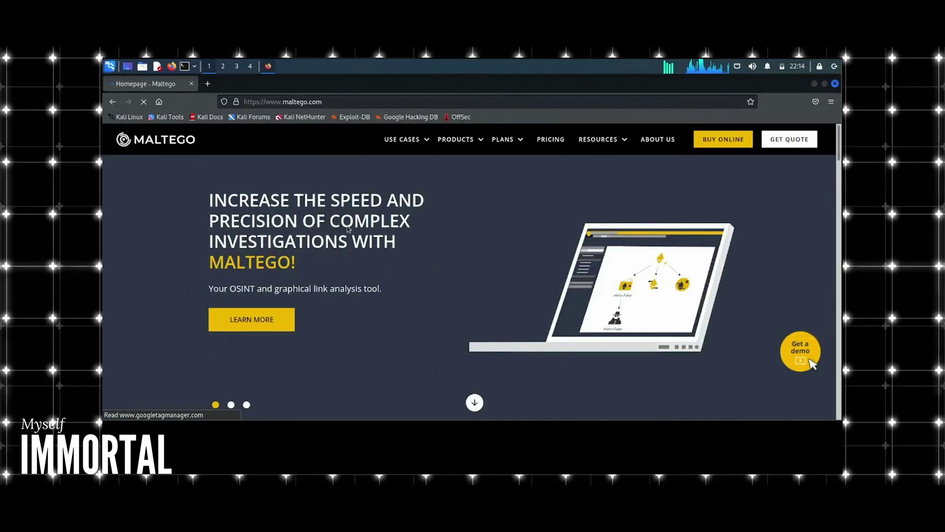
{"action": "scroll", "coordinate": [467, 236], "scroll_direction": "down", "scroll_amount": 8}
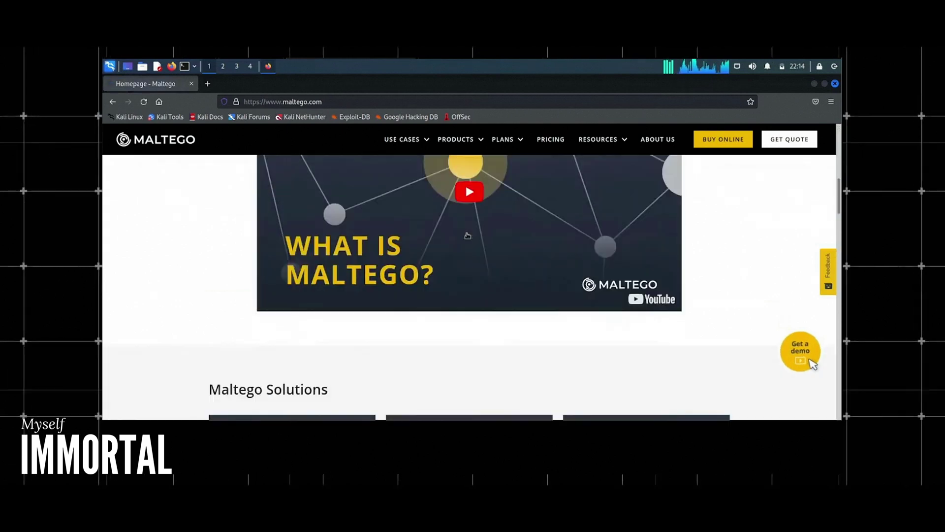
{"action": "scroll", "coordinate": [673, 231], "scroll_direction": "up", "scroll_amount": 3}
{"action": "key", "text": "shift"}
{"action": "key", "text": "shift"}
{"action": "key", "text": "shift"}
{"action": "key", "text": "shift"}
{"action": "key", "text": "shift"}
{"action": "scroll", "coordinate": [673, 231], "scroll_direction": "down", "scroll_amount": 6}
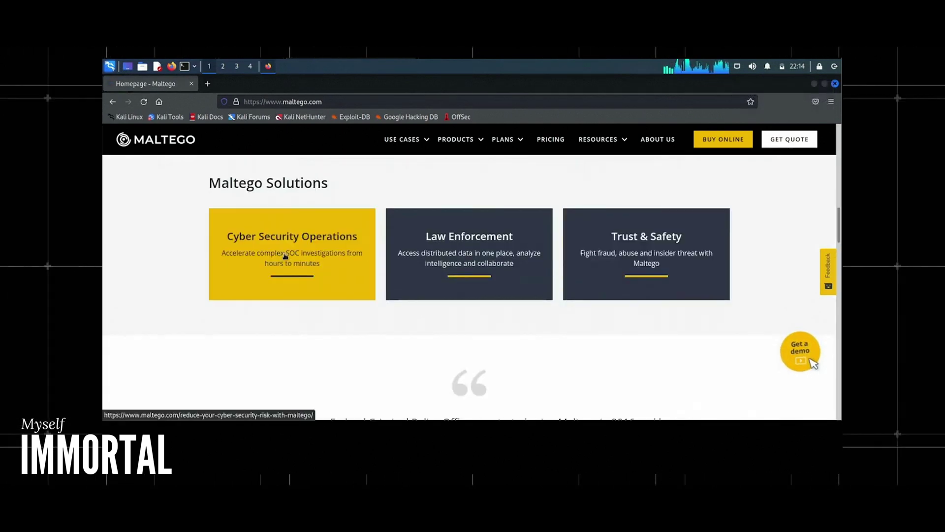
{"action": "scroll", "coordinate": [540, 242], "scroll_direction": "down", "scroll_amount": 5}
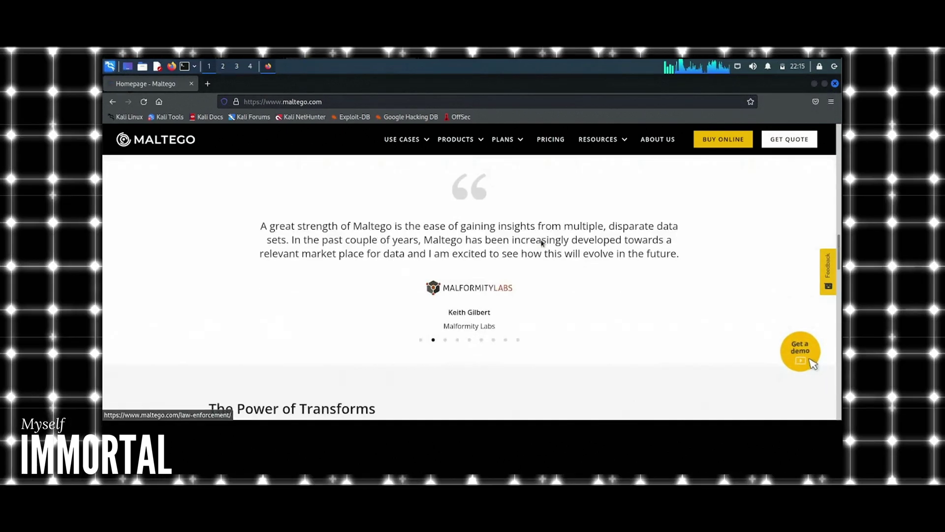
{"action": "scroll", "coordinate": [542, 242], "scroll_direction": "up", "scroll_amount": 10}
{"action": "scroll", "coordinate": [542, 242], "scroll_direction": "up", "scroll_amount": 3}
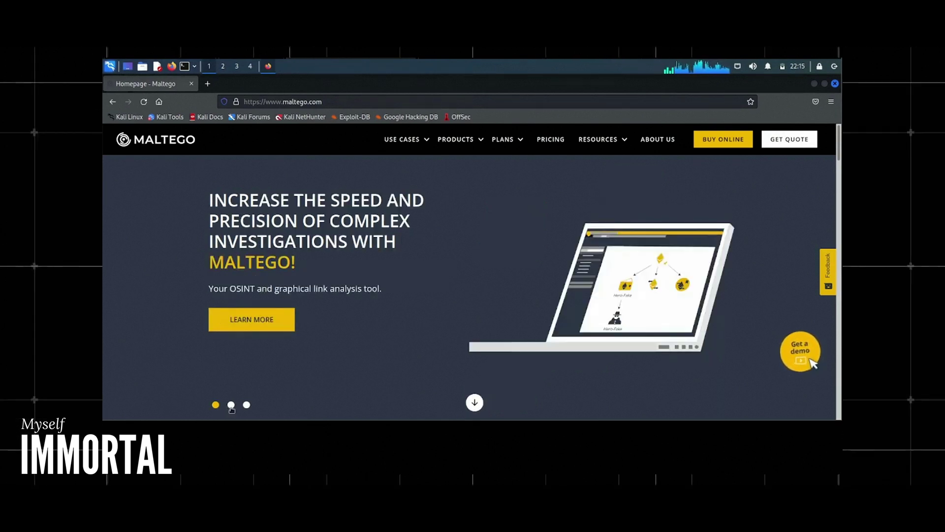
{"action": "mouse_move", "coordinate": [507, 140]}
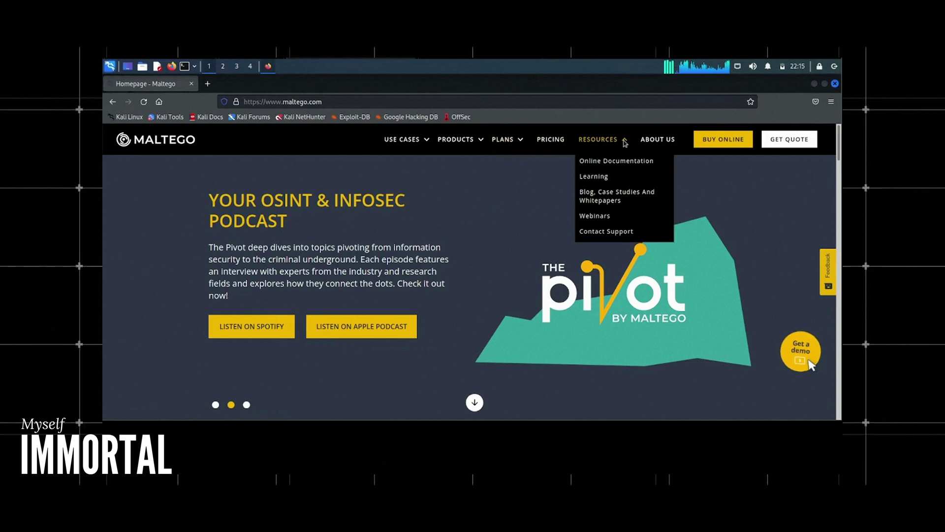
Open the Top OSINT & Infosec Resources article from the homepage slider and scroll through it.
{"action": "left_click", "coordinate": [247, 405]}
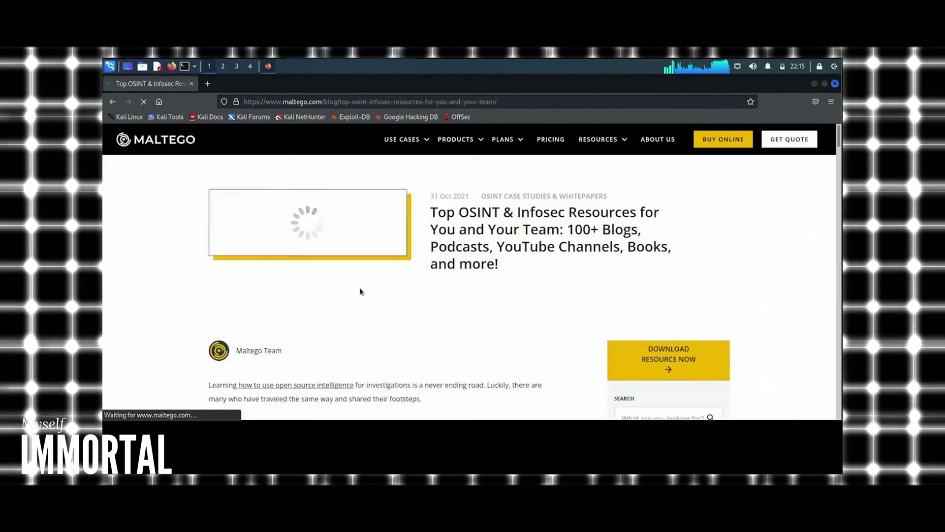
{"action": "scroll", "coordinate": [526, 284], "scroll_direction": "down", "scroll_amount": 2}
{"action": "scroll", "coordinate": [526, 283], "scroll_direction": "up", "scroll_amount": 3}
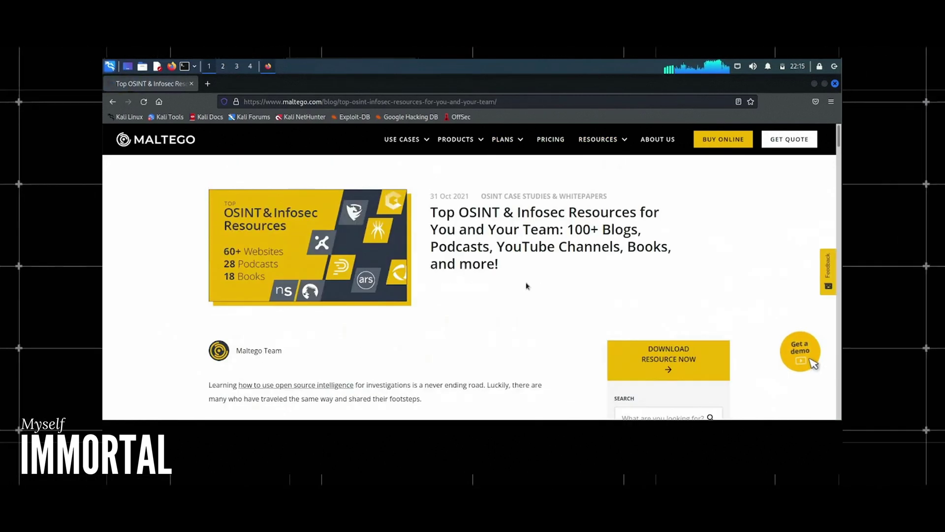
{"action": "scroll", "coordinate": [526, 284], "scroll_direction": "down", "scroll_amount": 8}
{"action": "scroll", "coordinate": [526, 284], "scroll_direction": "down", "scroll_amount": 8}
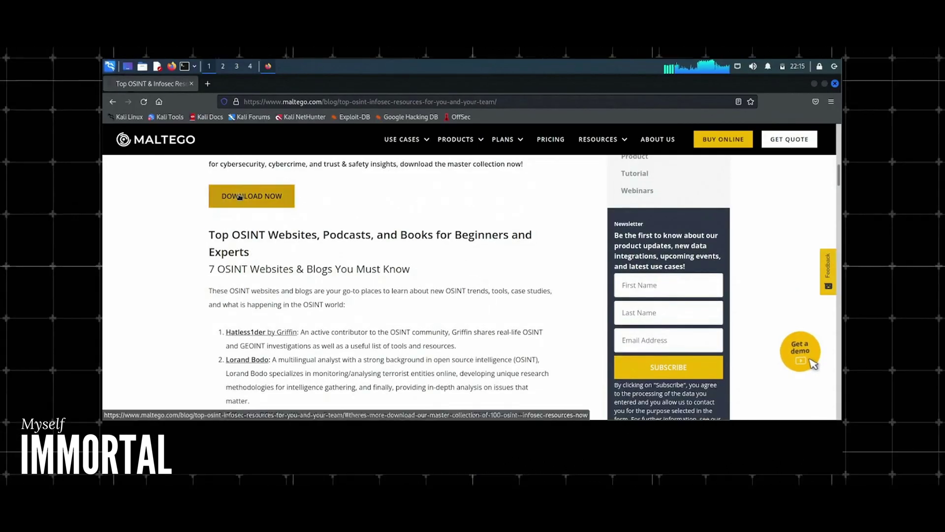
{"action": "scroll", "coordinate": [445, 248], "scroll_direction": "up", "scroll_amount": 10}
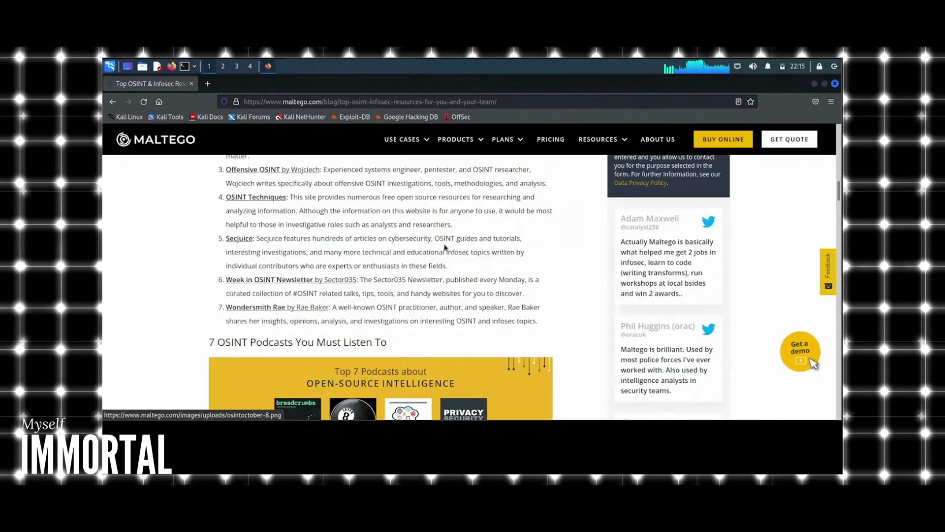
Open the master collection DOWNLOAD NOW form in a new tab and scroll through it.
{"action": "left_click", "coordinate": [265, 286]}
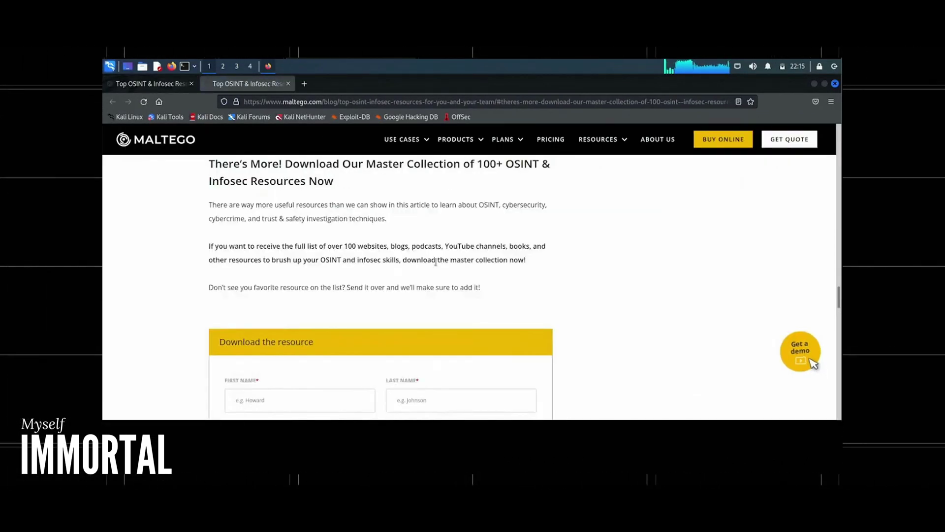
{"action": "scroll", "coordinate": [435, 276], "scroll_direction": "down", "scroll_amount": 5}
{"action": "scroll", "coordinate": [435, 275], "scroll_direction": "up", "scroll_amount": 2}
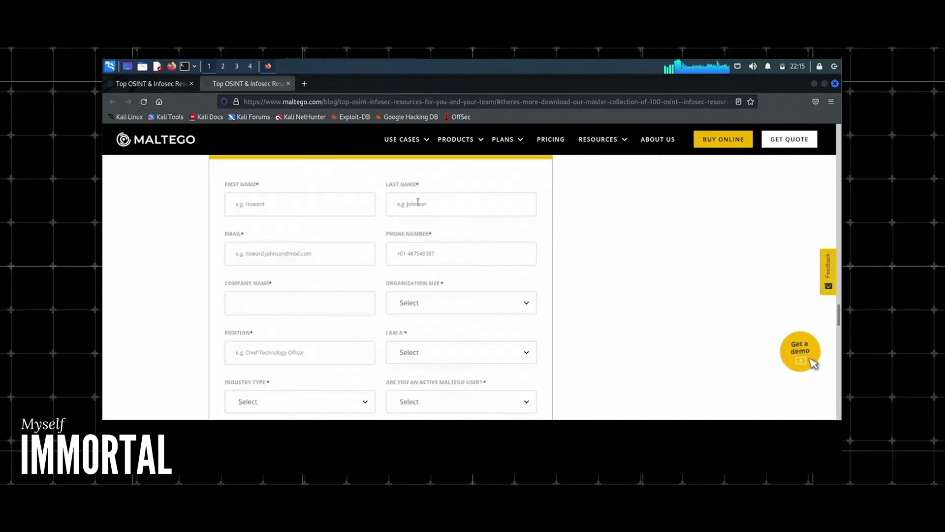
{"action": "scroll", "coordinate": [304, 259], "scroll_direction": "down", "scroll_amount": 4}
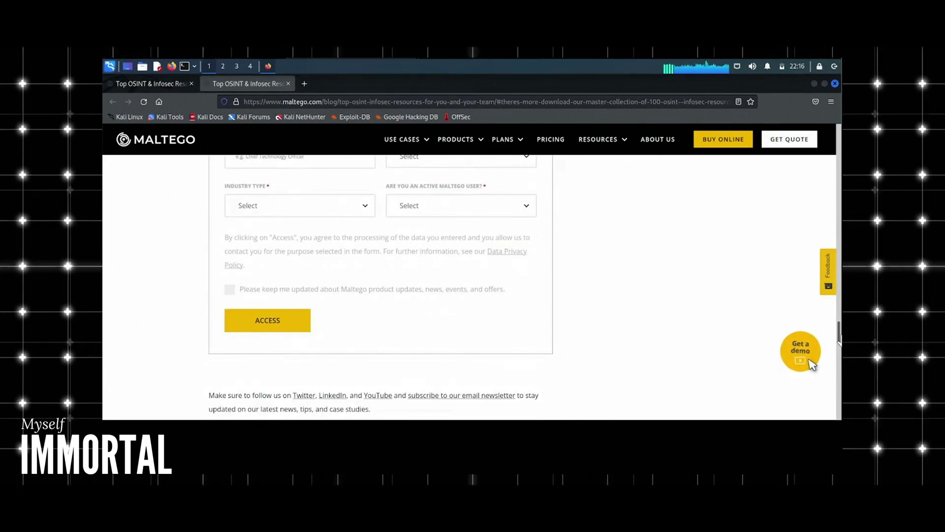
{"action": "left_click_drag", "start_coordinate": [839, 338], "coordinate": [840, 172]}
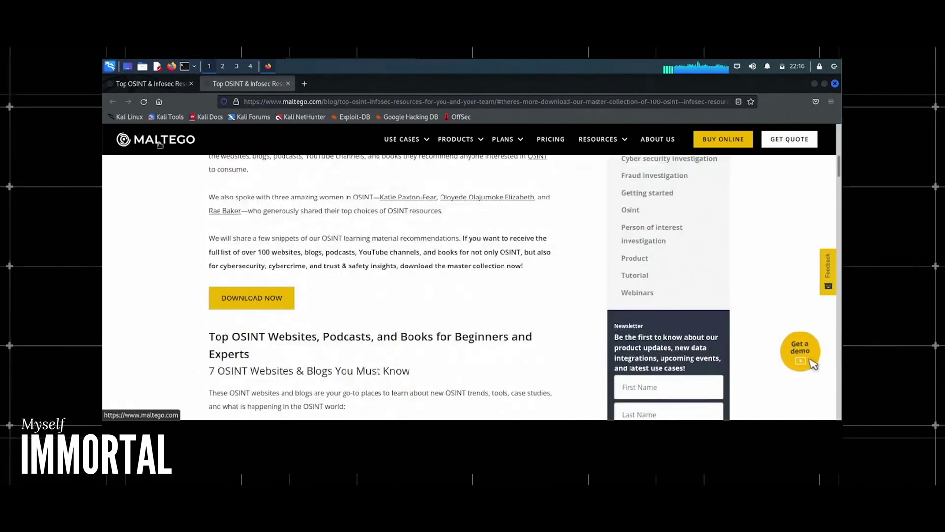
Search the Kali menu for maltego, then select 'sudo apt install maltego' on kali.org/tools/maltego.
{"action": "left_click", "coordinate": [109, 67]}
{"action": "type", "text": "malt"}
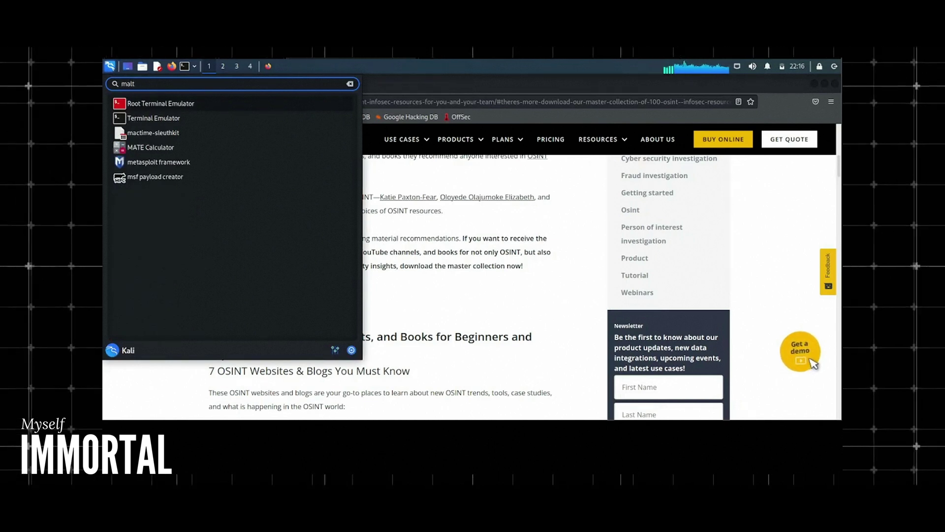
{"action": "type", "text": "ego"}
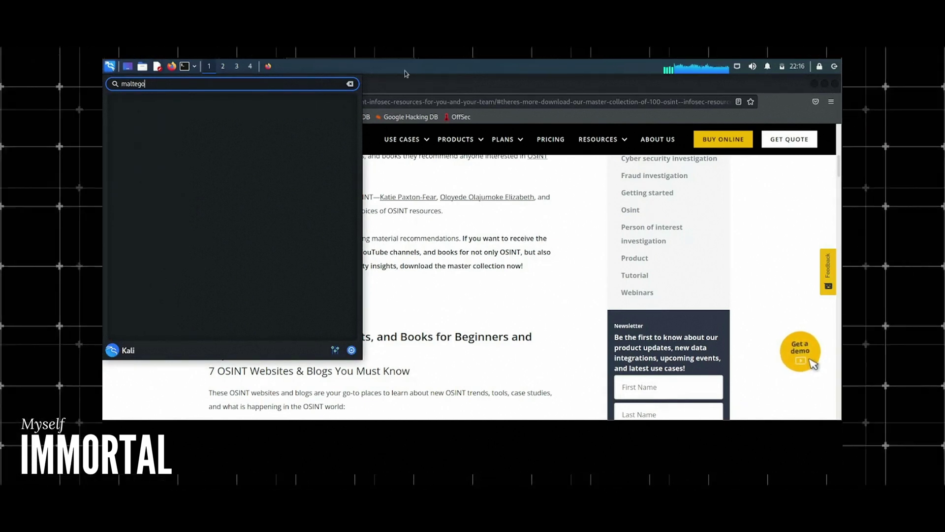
{"action": "left_click", "coordinate": [350, 85]}
{"action": "key", "text": "Escape"}
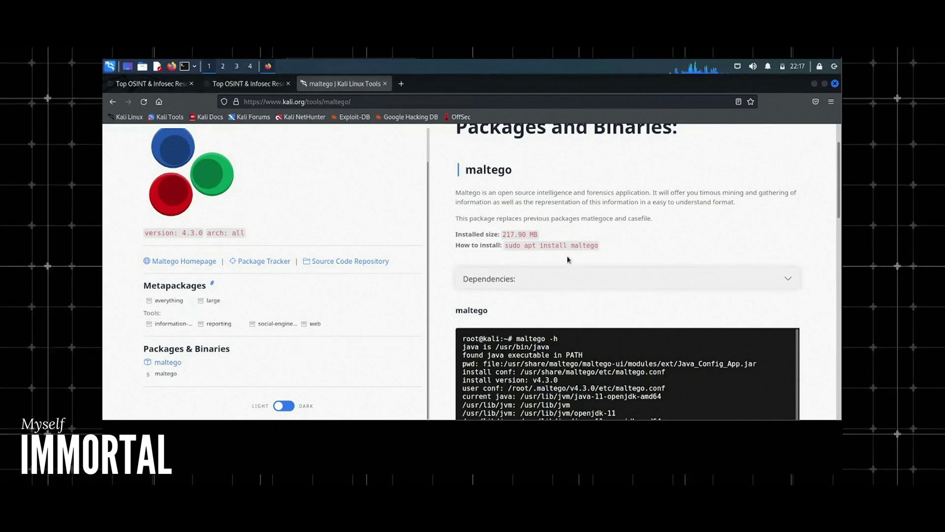
{"action": "scroll", "coordinate": [337, 222], "scroll_direction": "up", "scroll_amount": 1}
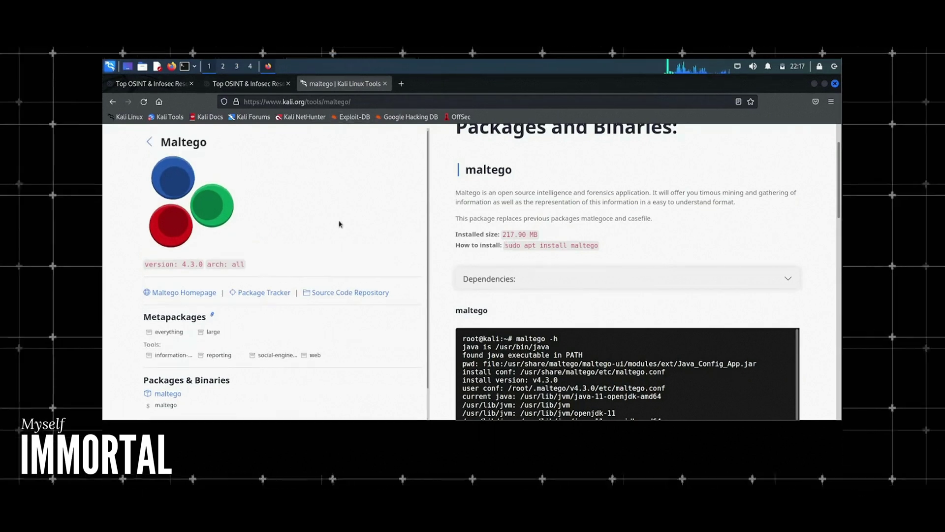
{"action": "left_click_drag", "start_coordinate": [508, 246], "coordinate": [591, 252]}
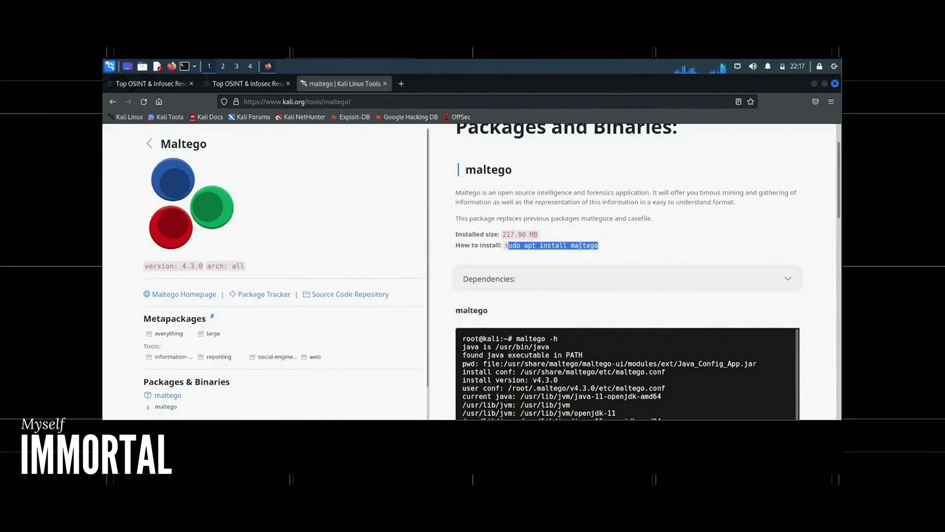
{"action": "left_click", "coordinate": [183, 68]}
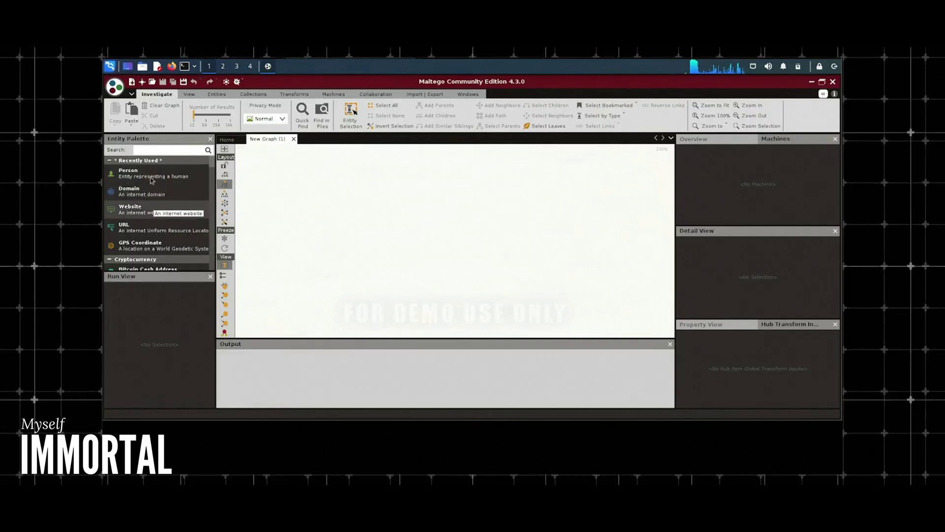
{"action": "left_click_drag", "start_coordinate": [142, 213], "coordinate": [389, 193]}
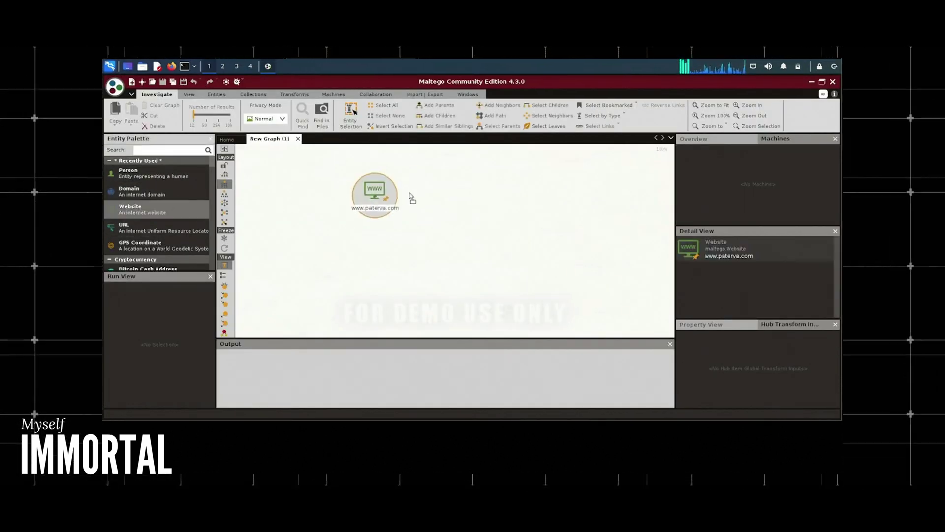
{"action": "left_click", "coordinate": [488, 236]}
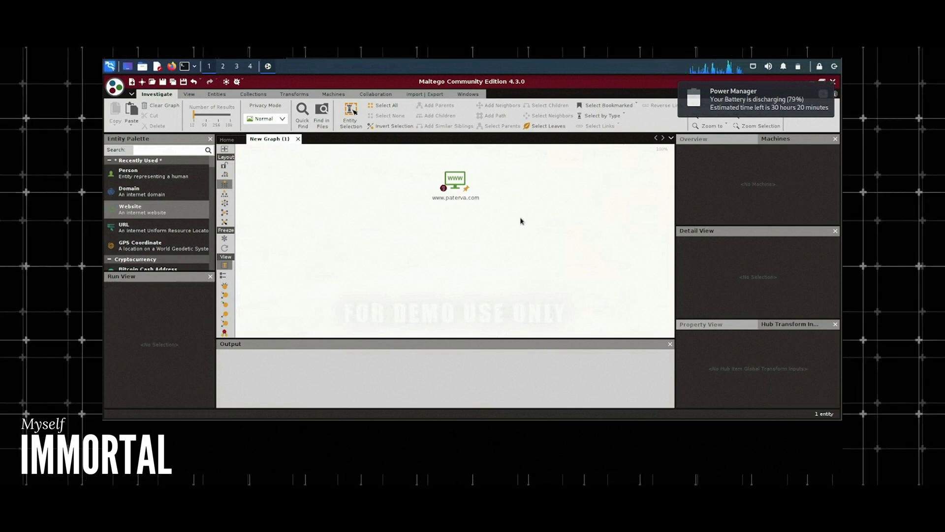
{"action": "left_click", "coordinate": [463, 179]}
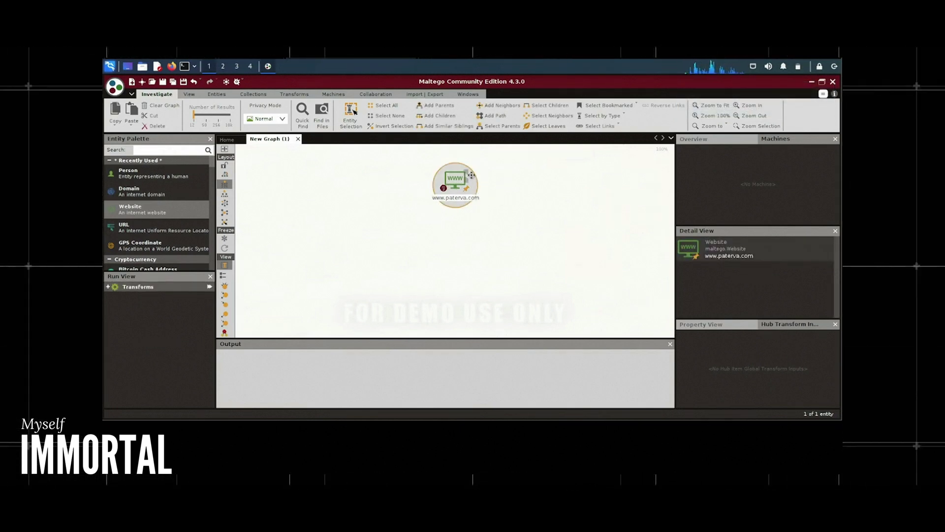
{"action": "double_click", "coordinate": [457, 197]}
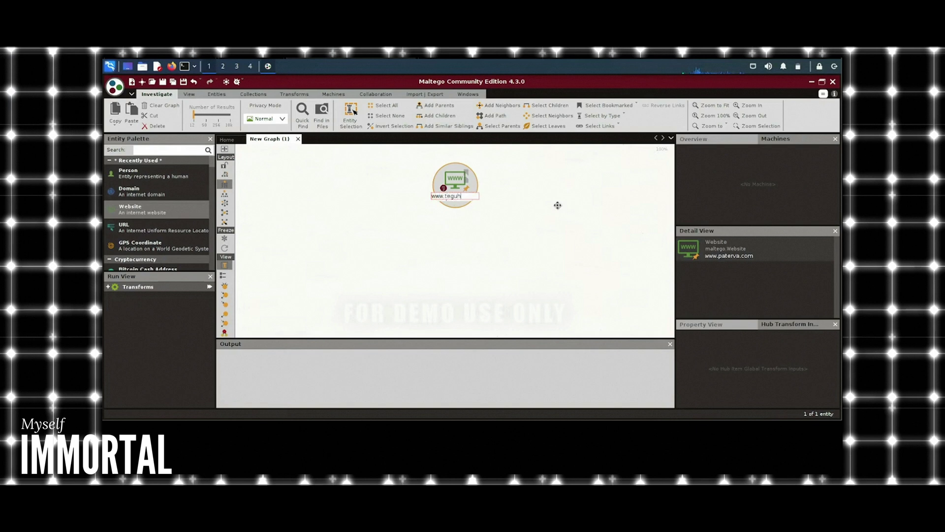
{"action": "key", "text": "Return"}
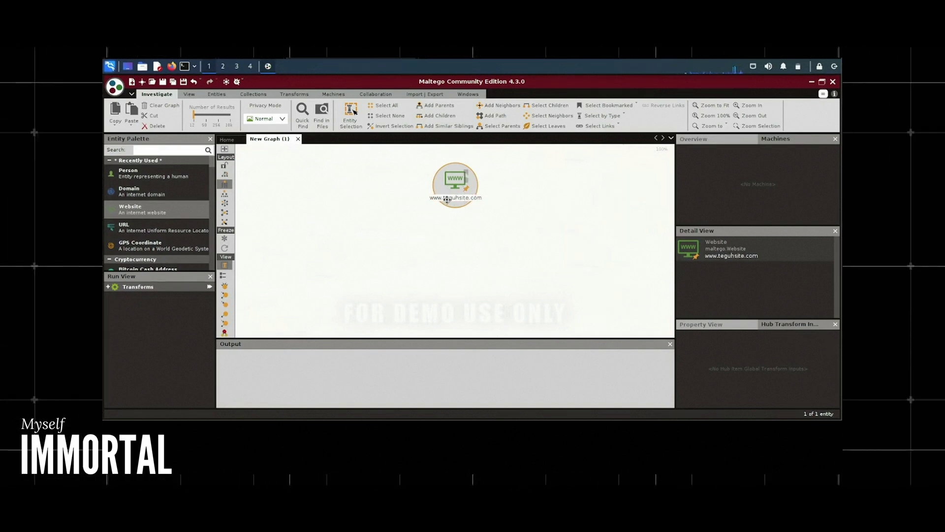
{"action": "key", "text": "Return"}
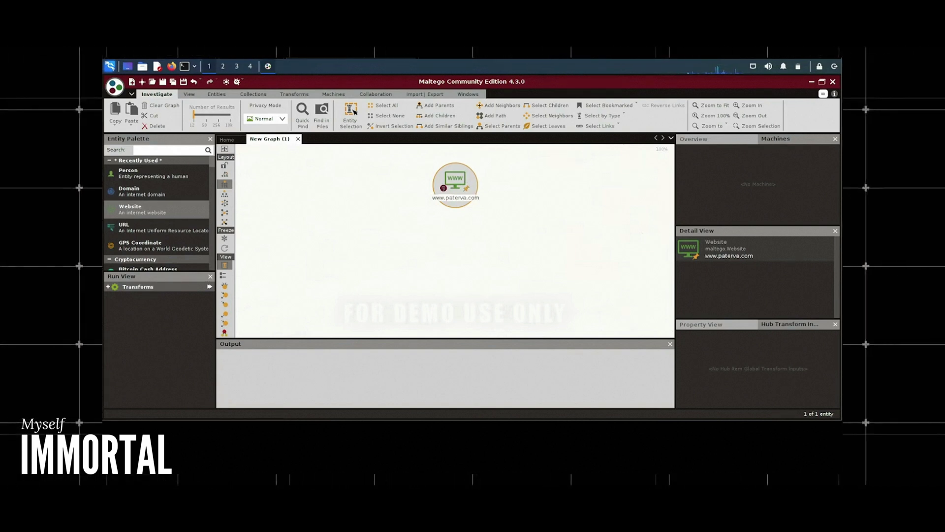
{"action": "right_click", "coordinate": [460, 180]}
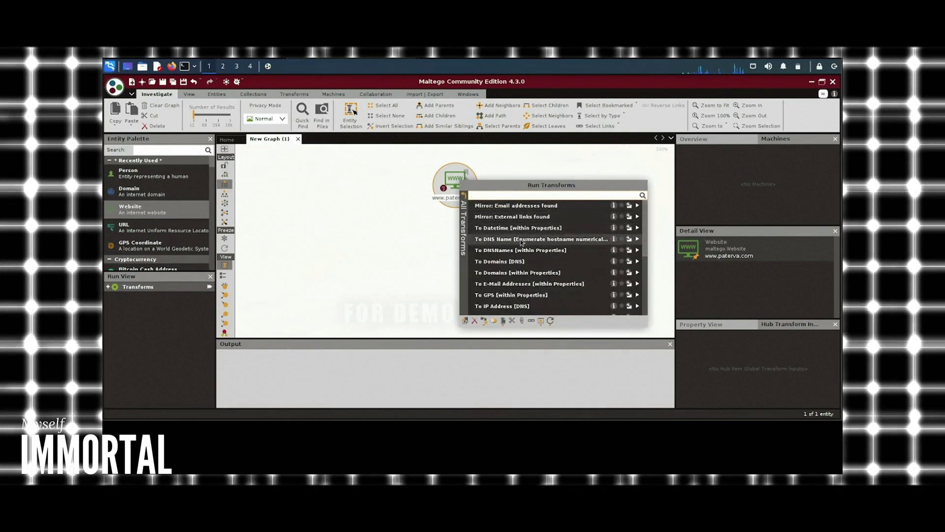
{"action": "scroll", "coordinate": [522, 251], "scroll_direction": "down", "scroll_amount": 2}
{"action": "scroll", "coordinate": [523, 251], "scroll_direction": "down", "scroll_amount": 3}
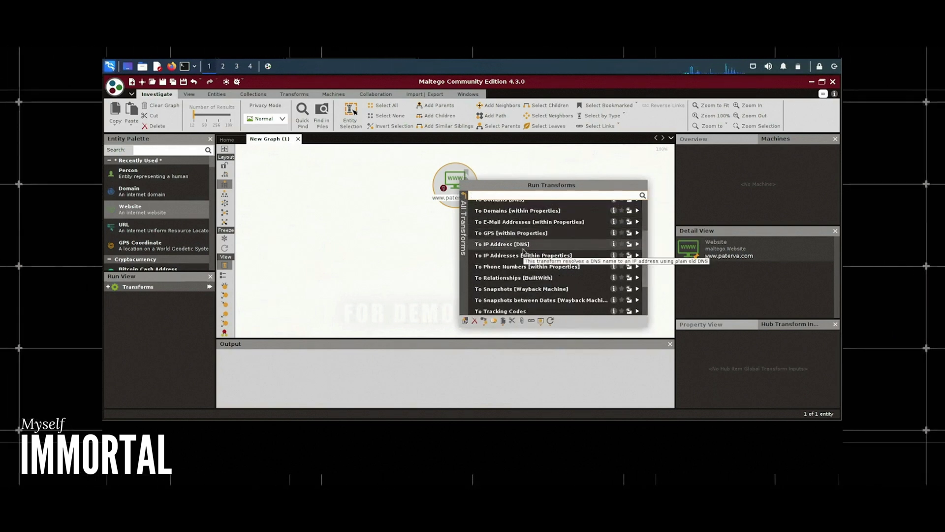
{"action": "scroll", "coordinate": [561, 275], "scroll_direction": "down", "scroll_amount": 2}
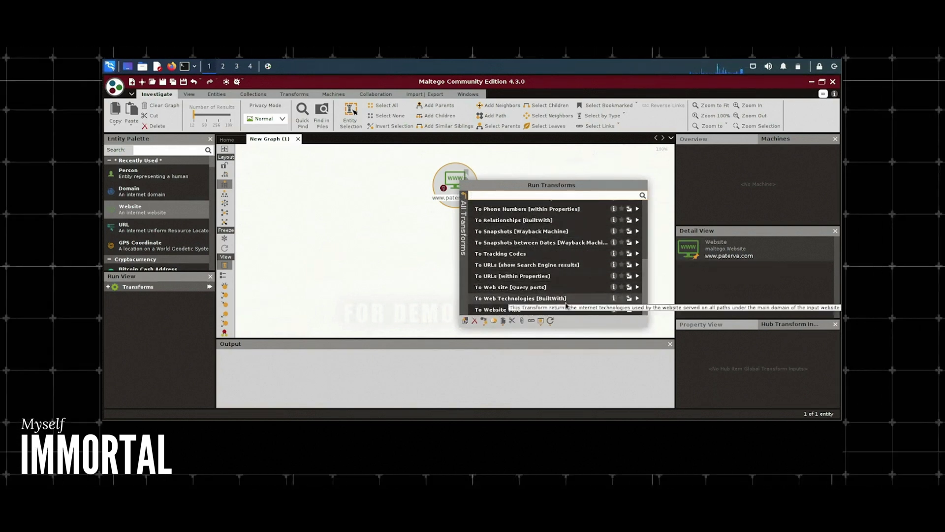
{"action": "left_click", "coordinate": [570, 301]}
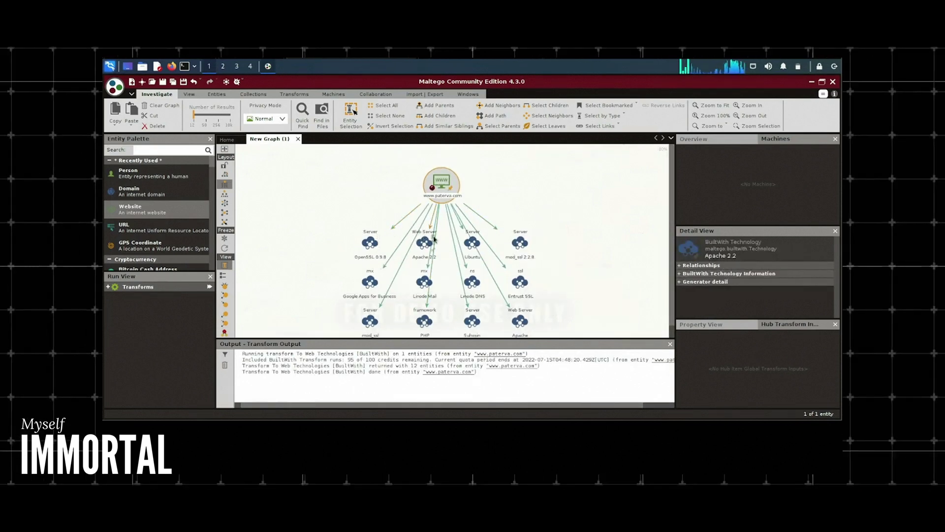
Inspect the OpenSSL 0.9.8 and Apache 2.2 technology entities.
{"action": "left_click", "coordinate": [371, 246]}
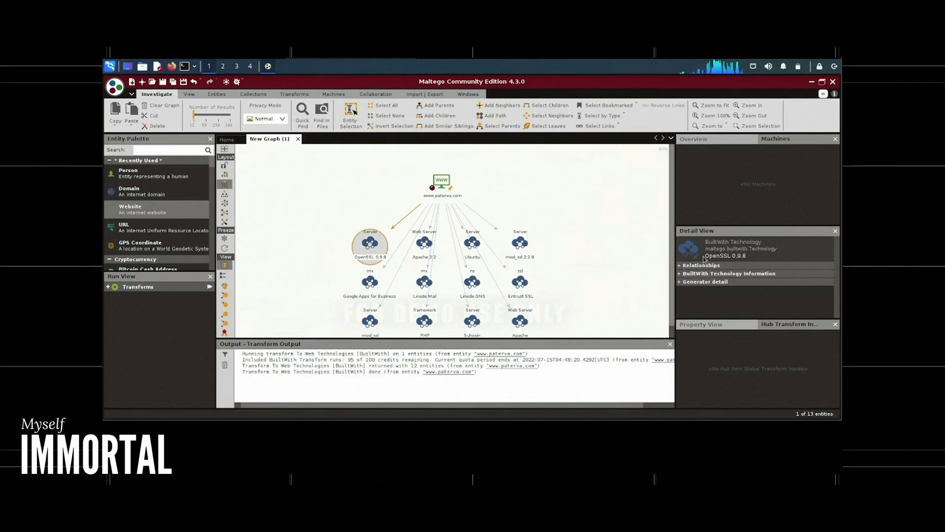
{"action": "left_click", "coordinate": [108, 287]}
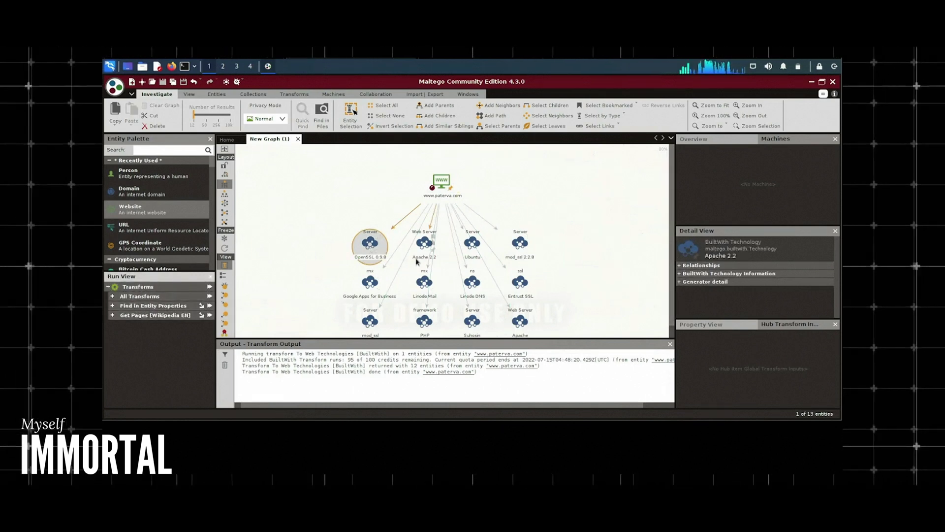
{"action": "left_click", "coordinate": [424, 244]}
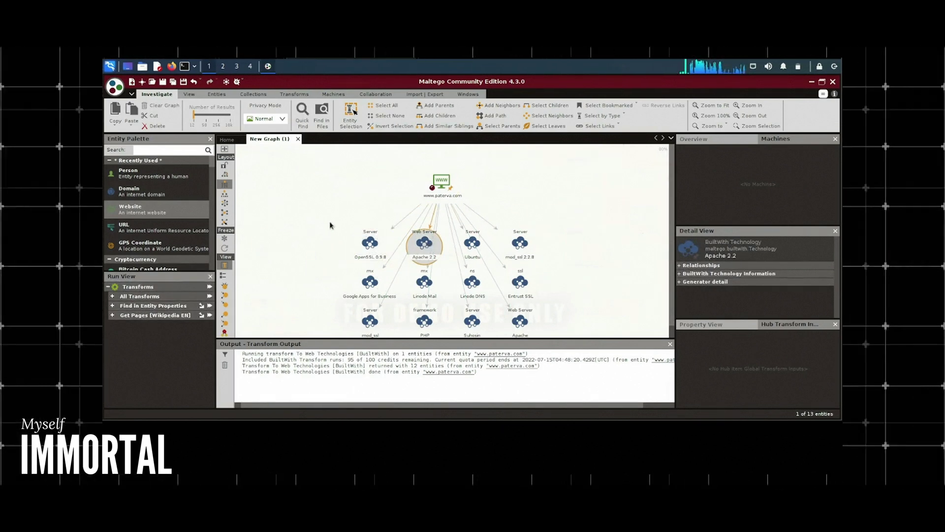
Box-select all twelve technology entities and delete them.
{"action": "left_click_drag", "start_coordinate": [317, 224], "coordinate": [601, 337]}
{"action": "key", "text": "Delete"}
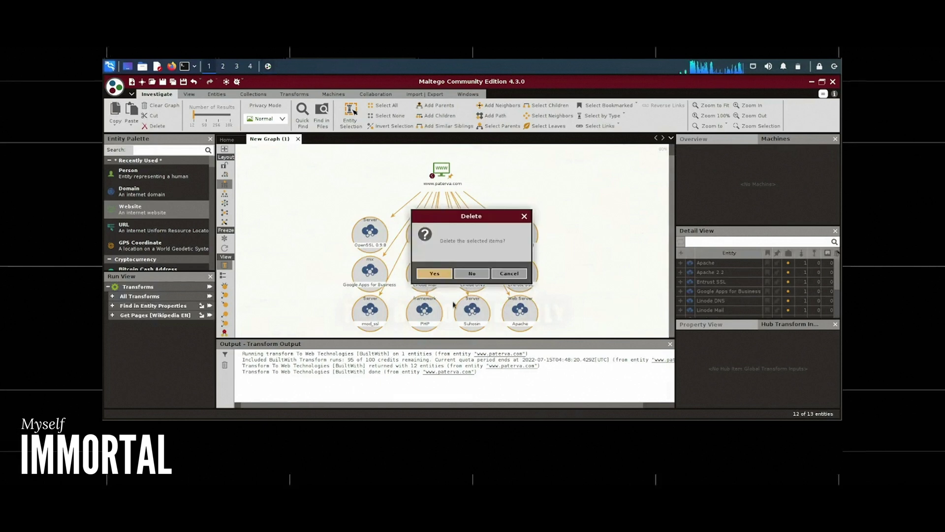
{"action": "left_click", "coordinate": [525, 217]}
{"action": "left_click", "coordinate": [348, 228]}
{"action": "left_click_drag", "start_coordinate": [333, 186], "coordinate": [597, 324]}
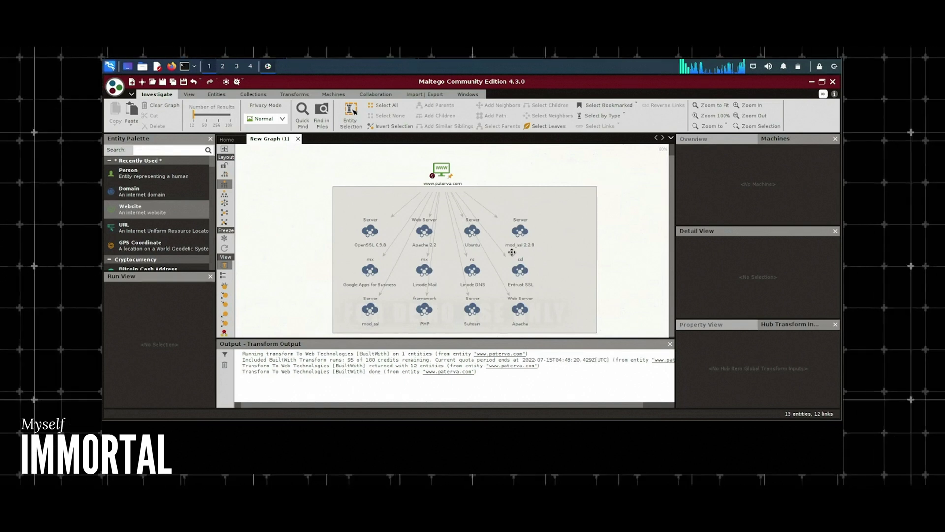
{"action": "left_click_drag", "start_coordinate": [512, 252], "coordinate": [568, 285]}
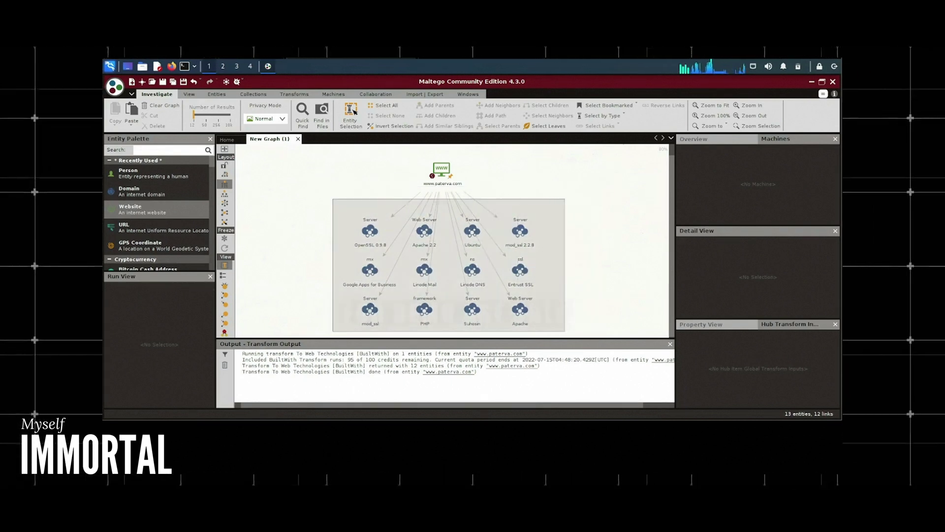
{"action": "key", "text": "Delete"}
{"action": "left_click", "coordinate": [434, 272]}
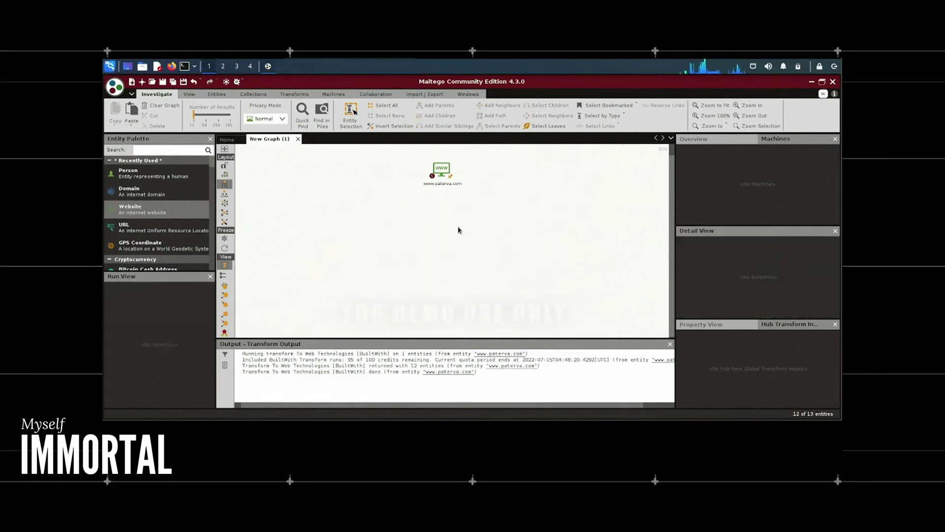
{"action": "left_click", "coordinate": [443, 171]}
{"action": "right_click", "coordinate": [444, 173]}
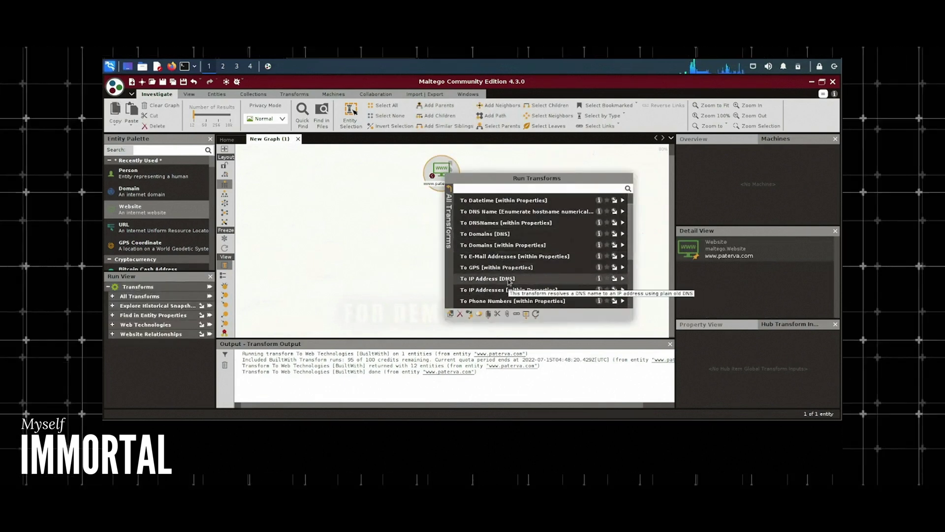
{"action": "left_click", "coordinate": [492, 279]}
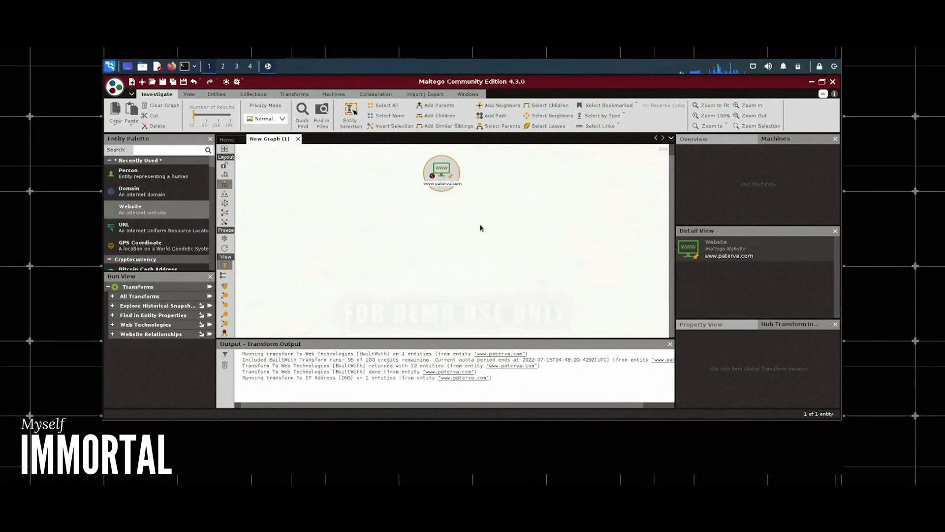
{"action": "left_click", "coordinate": [441, 239]}
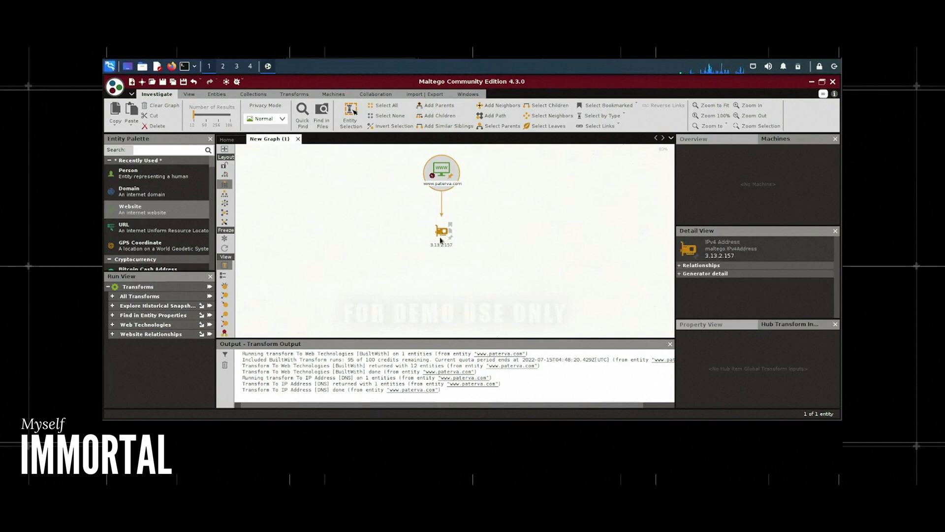
{"action": "left_click", "coordinate": [416, 231]}
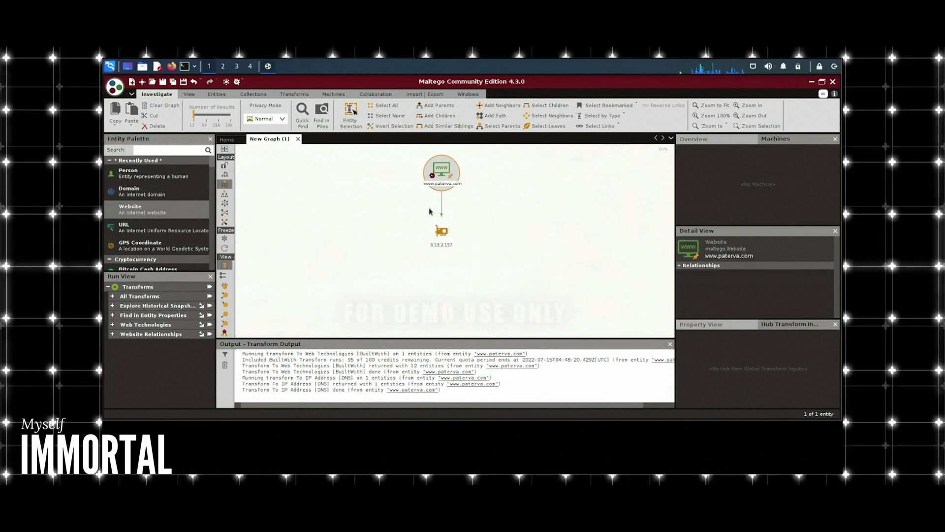
{"action": "right_click", "coordinate": [443, 178]}
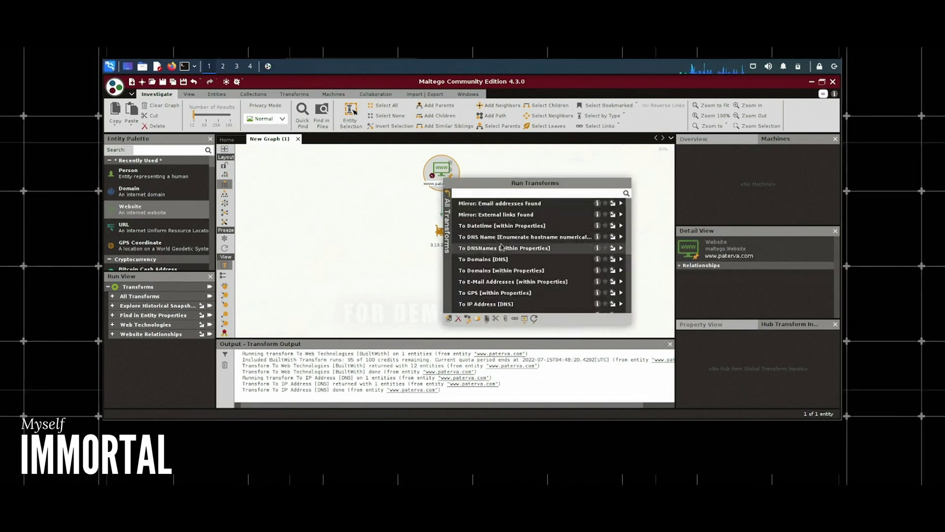
{"action": "left_click", "coordinate": [511, 293]}
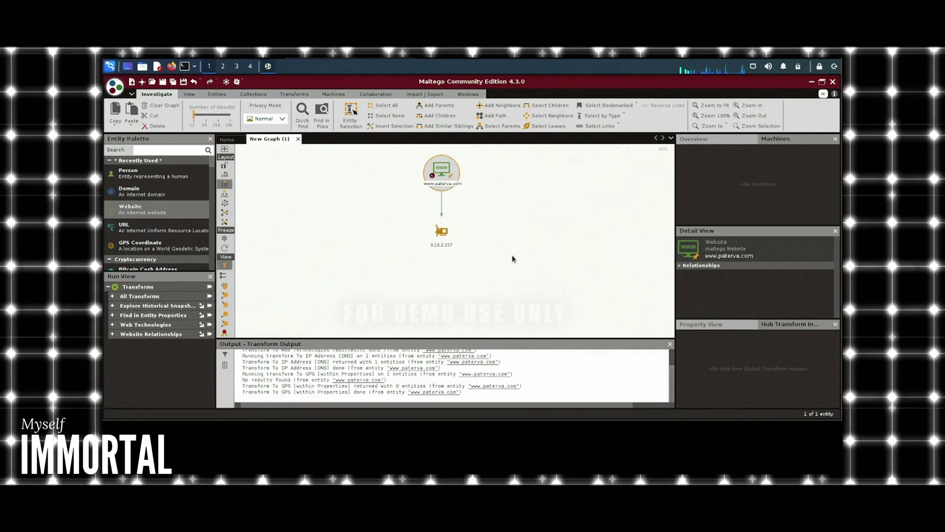
{"action": "left_click_drag", "start_coordinate": [396, 386], "coordinate": [431, 385]}
{"action": "right_click", "coordinate": [442, 170]}
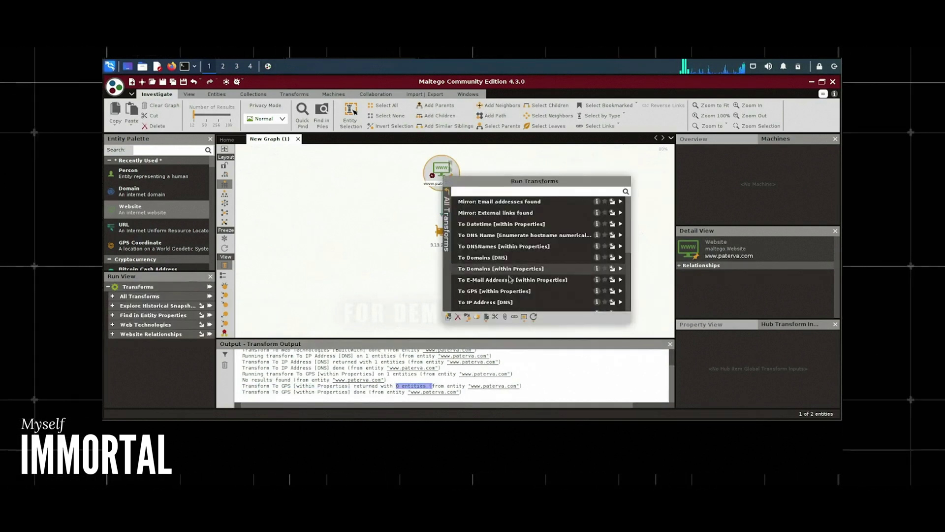
{"action": "left_click", "coordinate": [510, 280]}
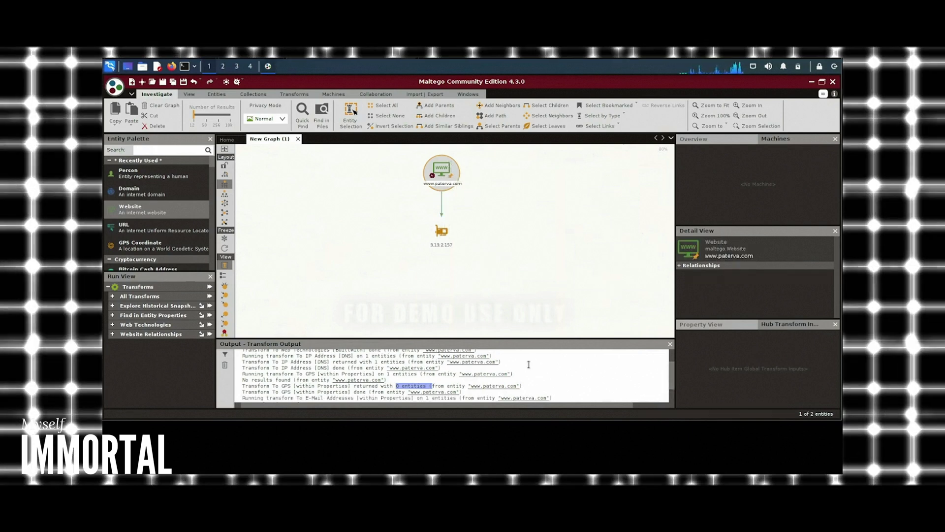
{"action": "left_click_drag", "start_coordinate": [396, 385], "coordinate": [463, 393]}
{"action": "left_click", "coordinate": [487, 238]}
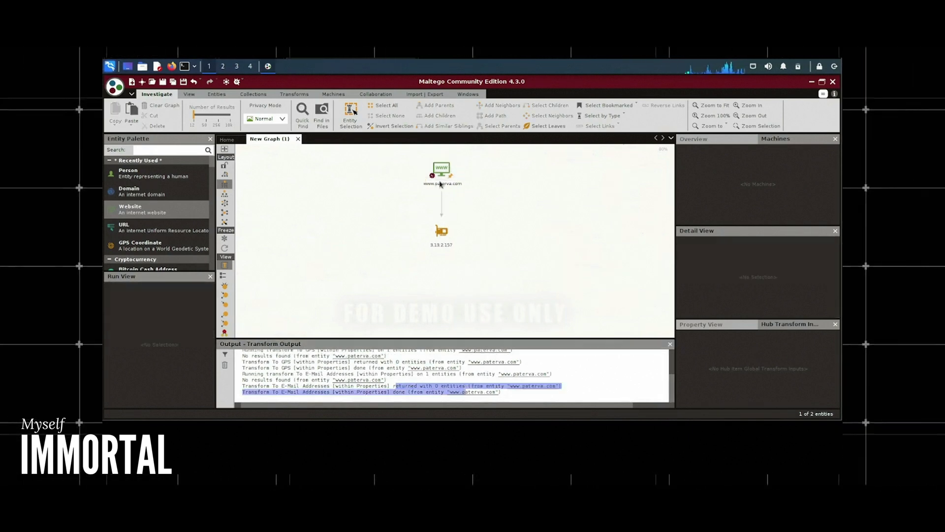
{"action": "right_click", "coordinate": [441, 171]}
{"action": "scroll", "coordinate": [521, 274], "scroll_direction": "down", "scroll_amount": 2}
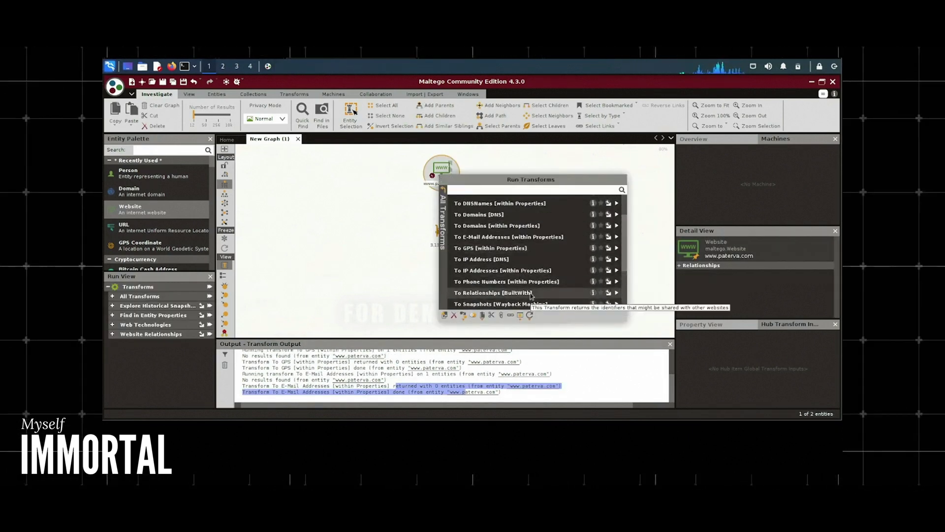
{"action": "scroll", "coordinate": [531, 296], "scroll_direction": "down", "scroll_amount": 2}
{"action": "left_click", "coordinate": [511, 232]}
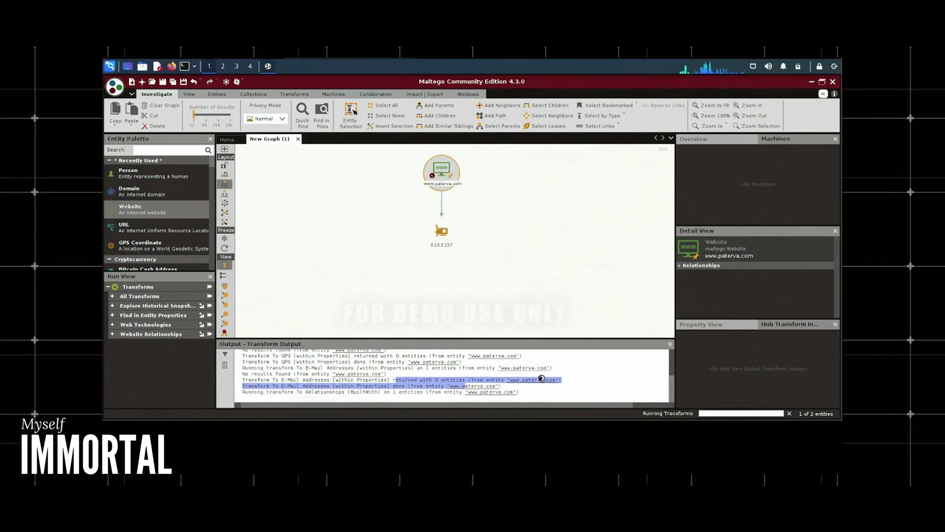
{"action": "left_click", "coordinate": [417, 230]}
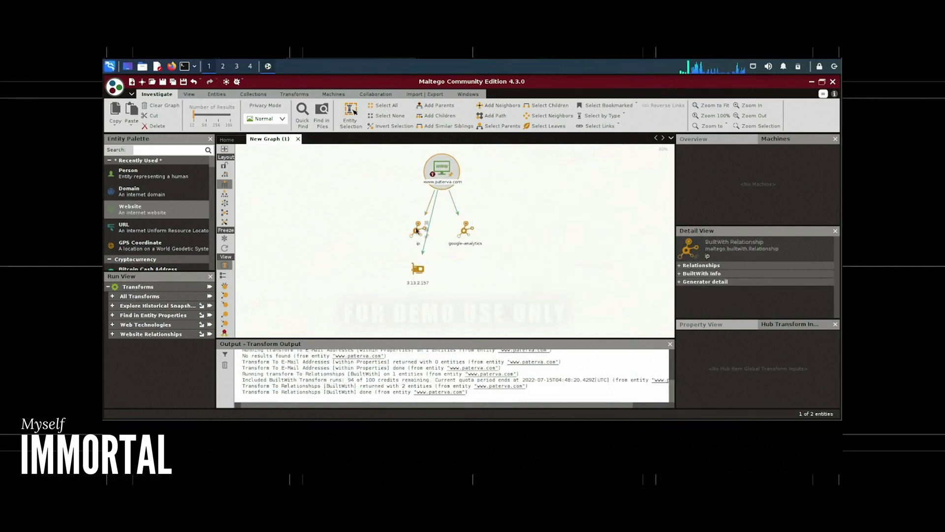
{"action": "left_click", "coordinate": [466, 234]}
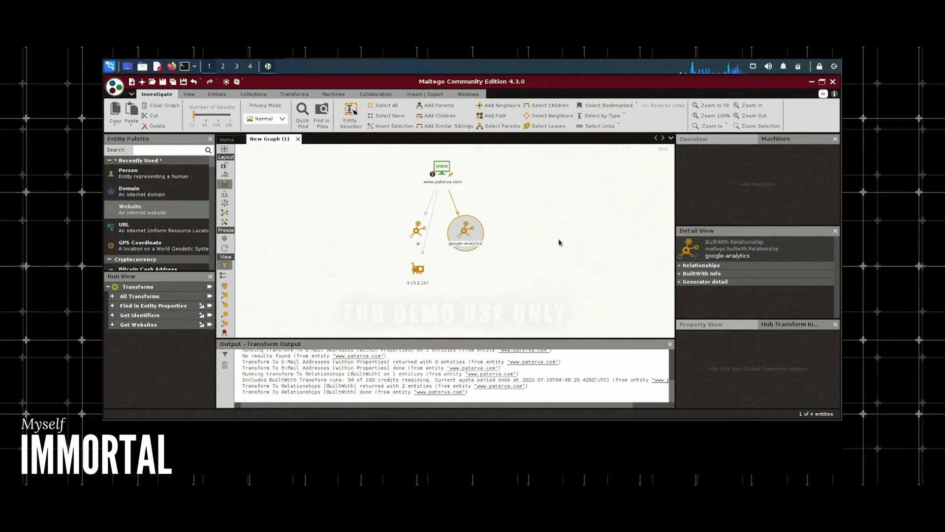
Expand google-analytics into tracking code 1553321 and search for other sites with the same code, finding none.
{"action": "right_click", "coordinate": [463, 235]}
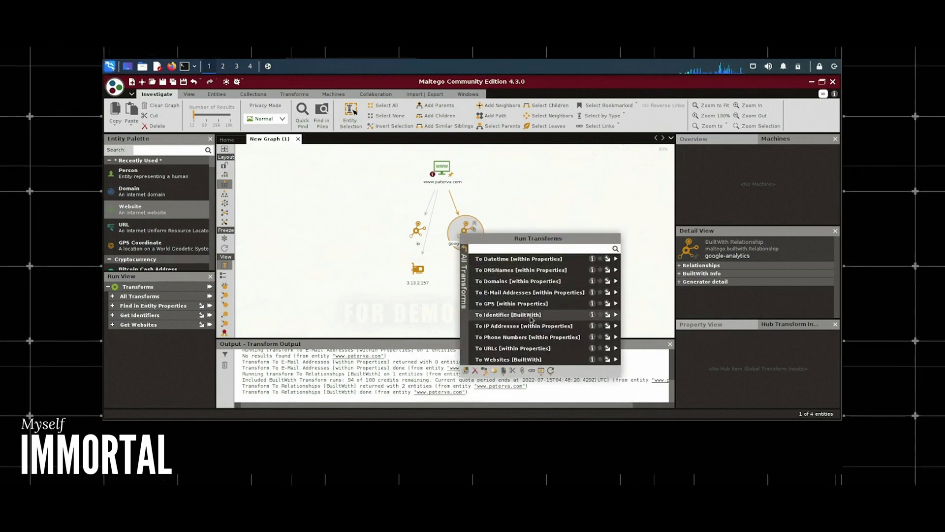
{"action": "left_click", "coordinate": [522, 317]}
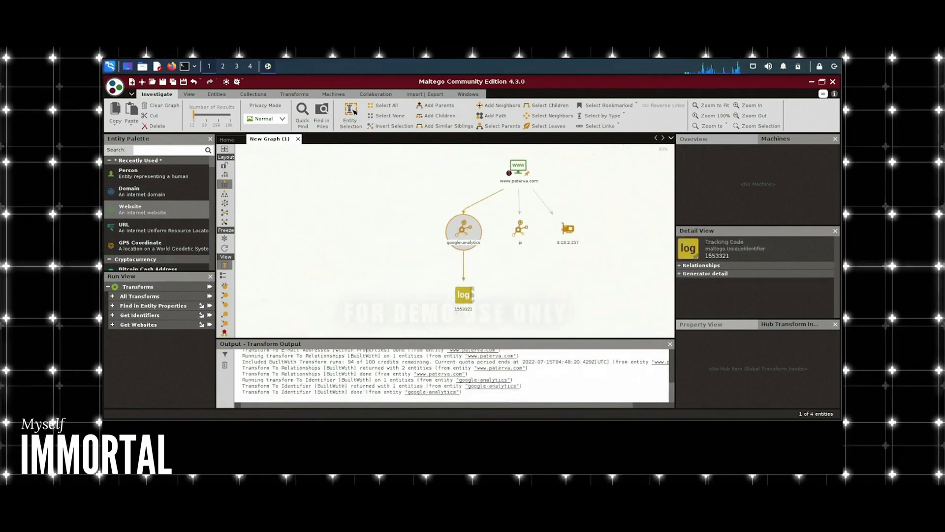
{"action": "right_click", "coordinate": [462, 293]}
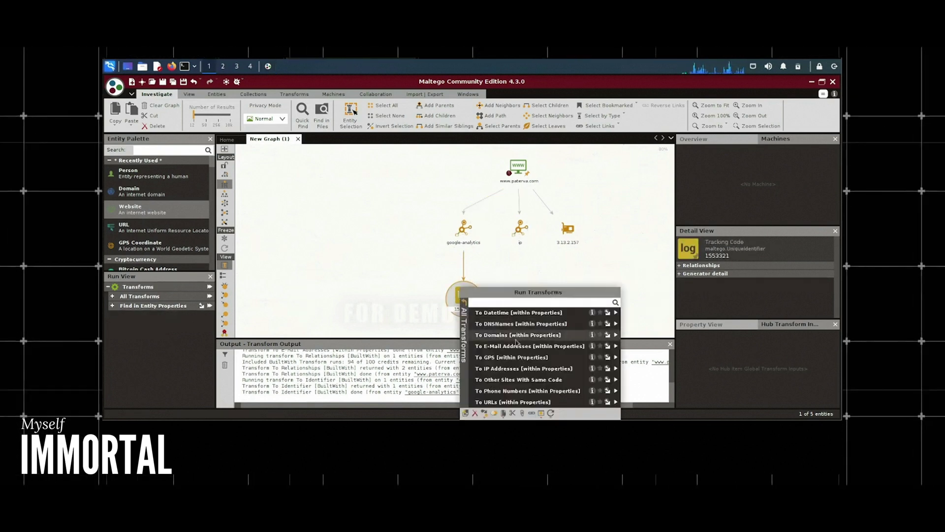
{"action": "left_click", "coordinate": [516, 380]}
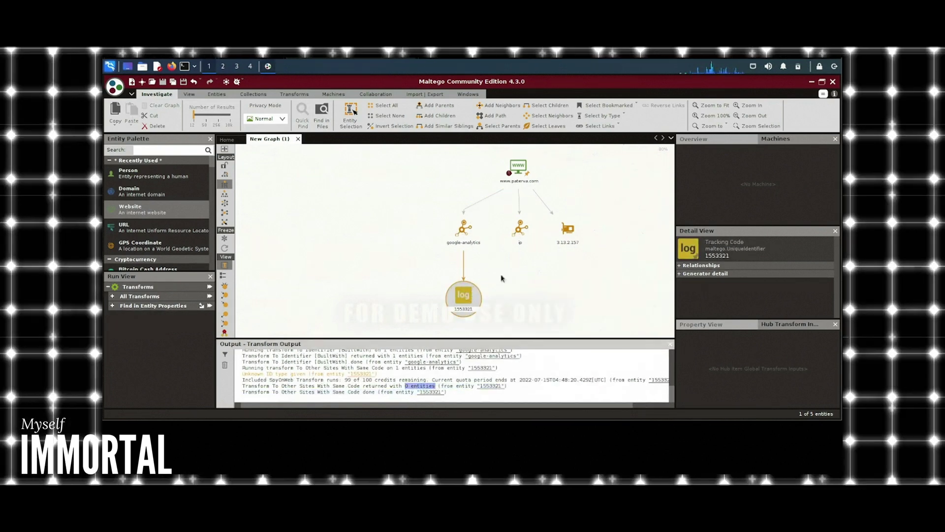
{"action": "left_click", "coordinate": [514, 161]}
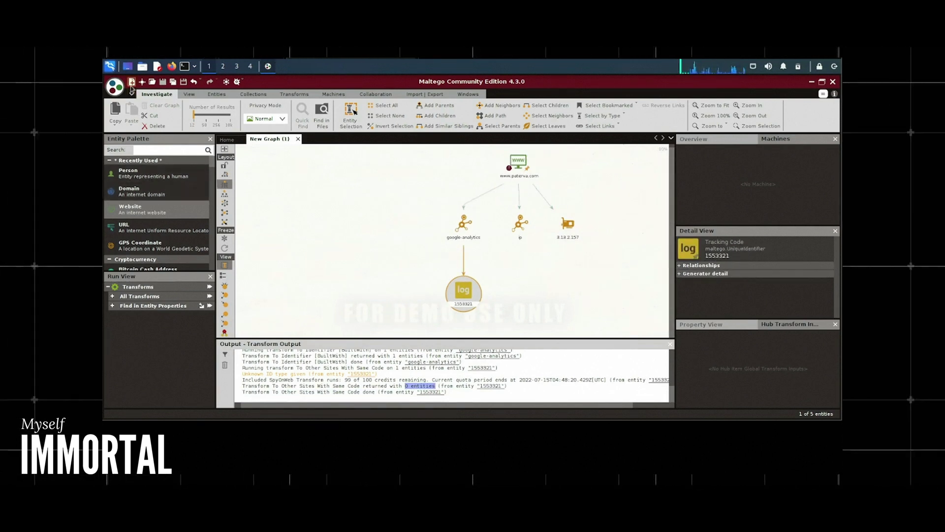
Open a new graph, add a GPS Coordinate entity, then delete it.
{"action": "key", "text": "ctrl+t"}
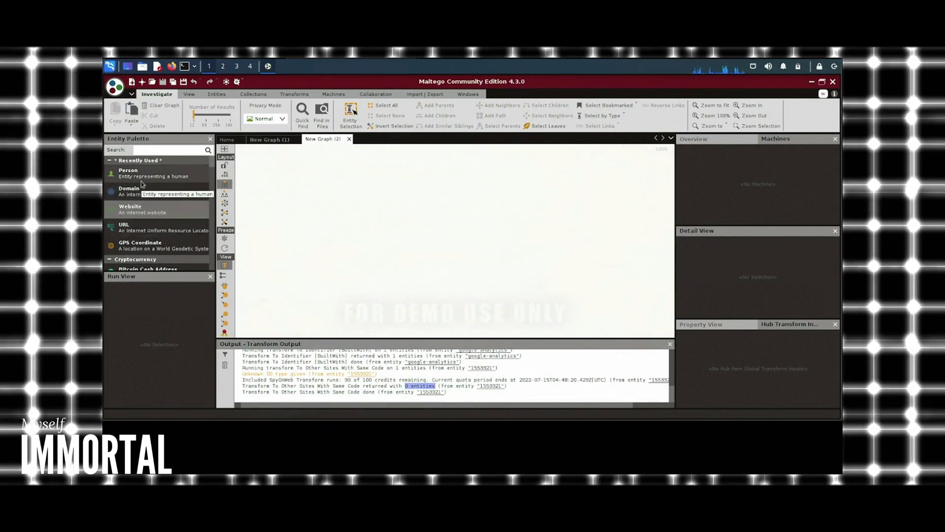
{"action": "left_click_drag", "start_coordinate": [148, 245], "coordinate": [452, 177]}
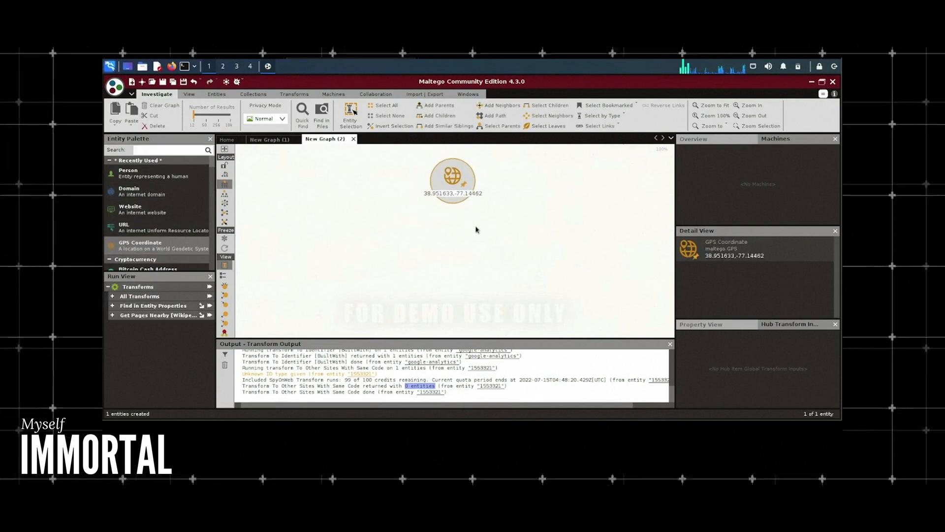
{"action": "right_click", "coordinate": [445, 182]}
{"action": "left_click", "coordinate": [465, 210]}
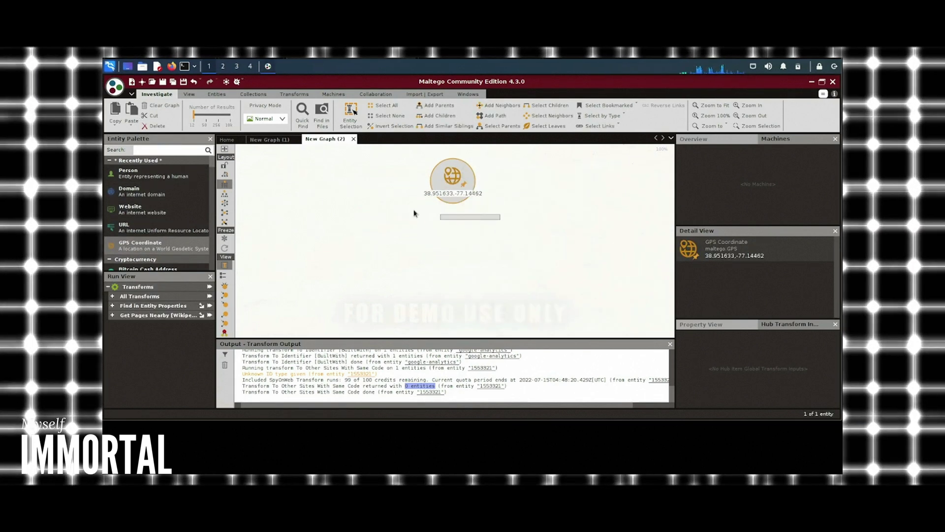
{"action": "left_click", "coordinate": [435, 273]}
Add a Person entity and rename it to the investigated person's full name.
{"action": "left_click_drag", "start_coordinate": [128, 173], "coordinate": [455, 197]}
{"action": "left_click", "coordinate": [456, 196]}
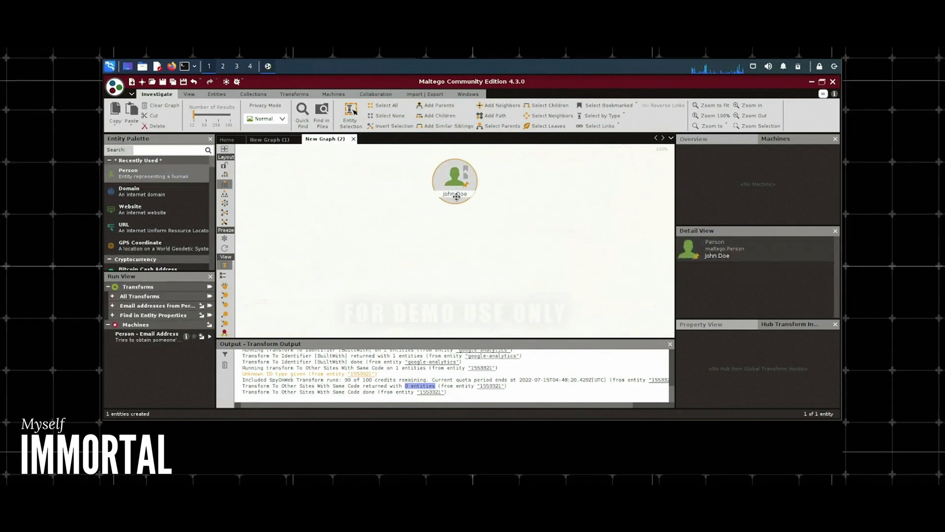
{"action": "key", "text": "ctrl+v"}
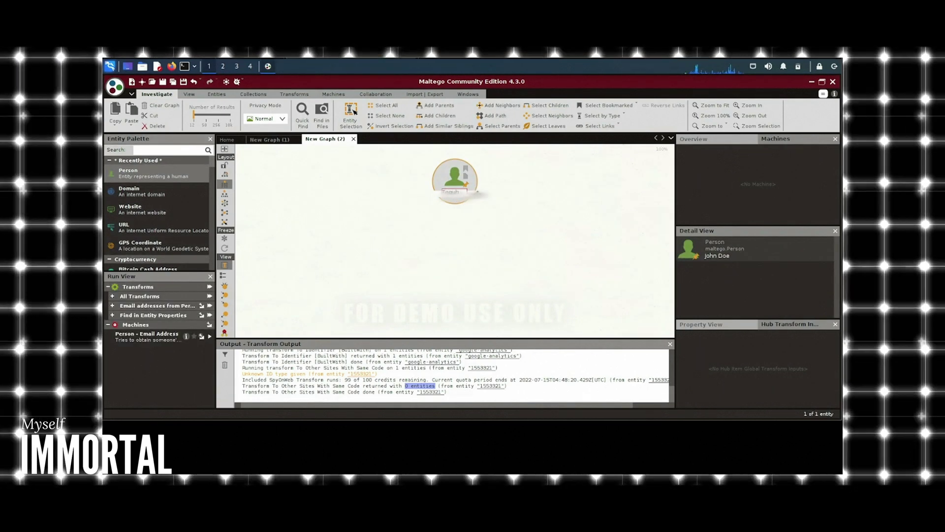
{"action": "key", "text": "Return"}
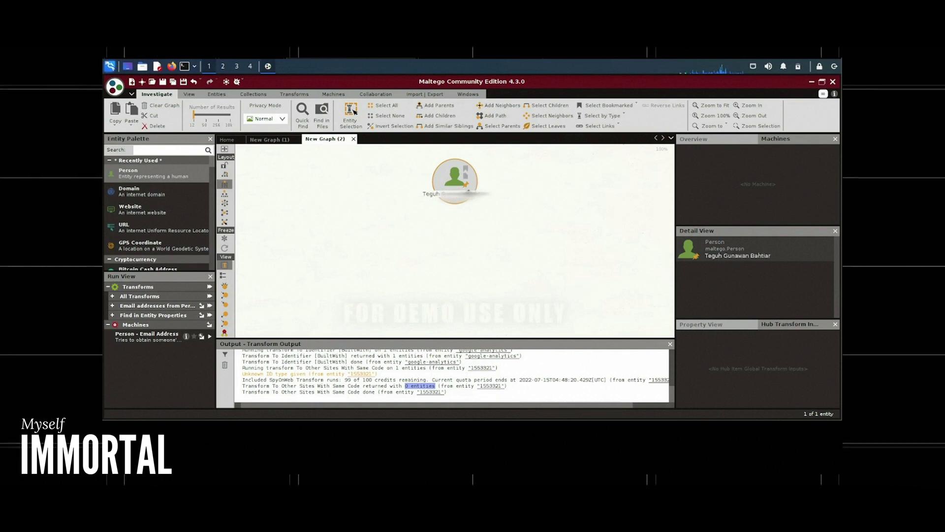
Run To EmailAddress [Bing] on the Person entity; it returns 0 e-mail addresses.
{"action": "right_click", "coordinate": [450, 183]}
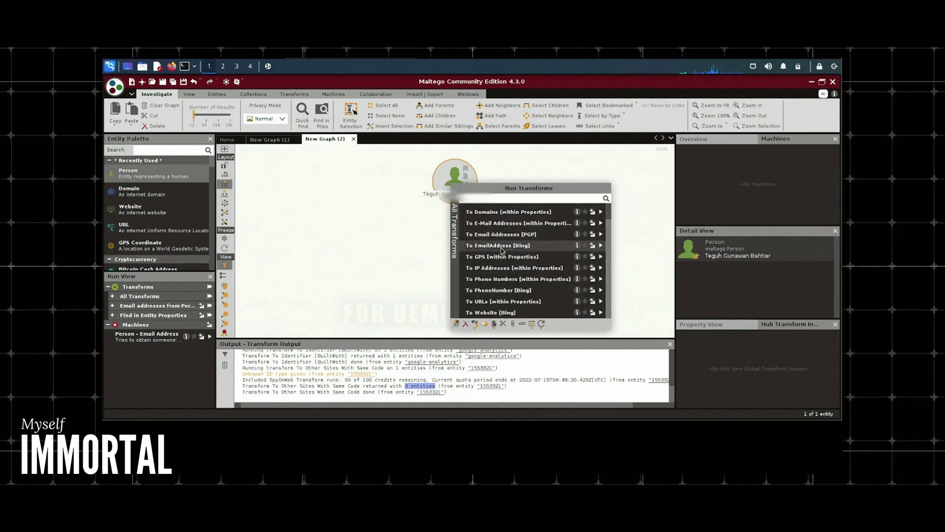
{"action": "left_click", "coordinate": [512, 247]}
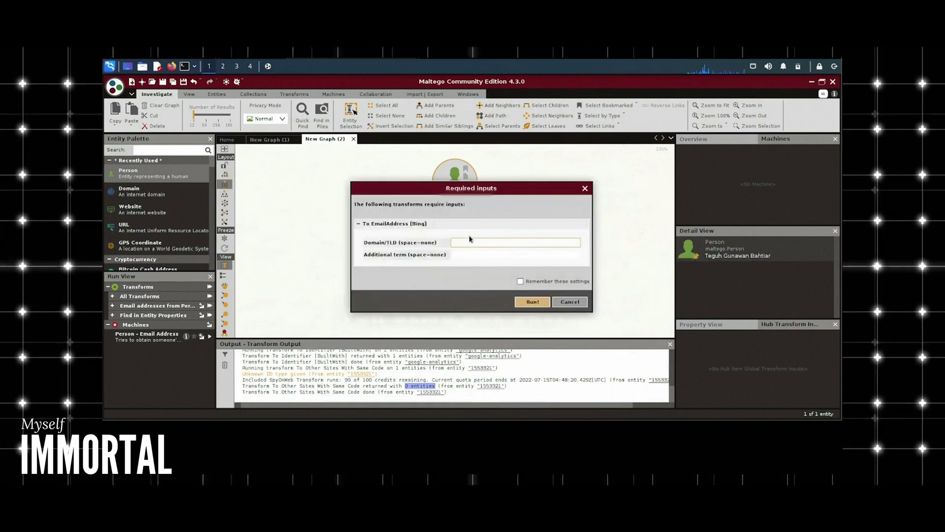
{"action": "left_click", "coordinate": [532, 302]}
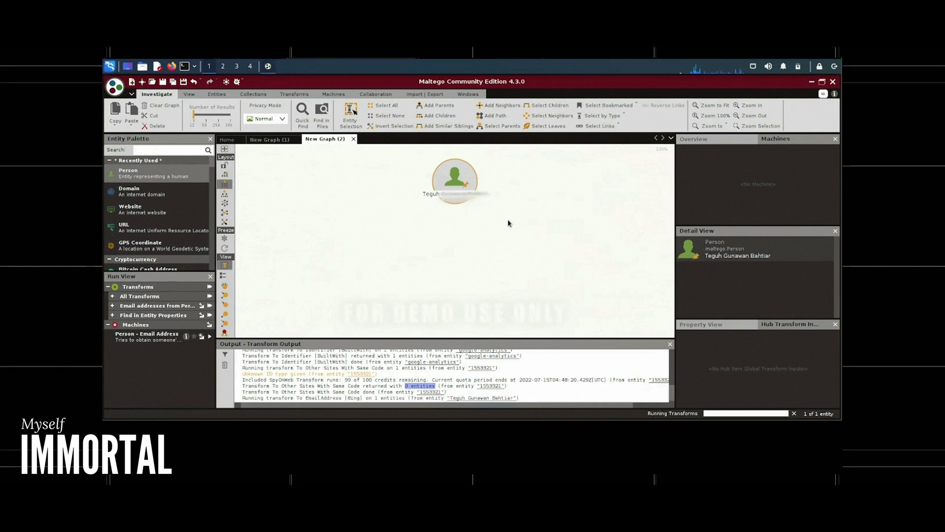
{"action": "left_click_drag", "start_coordinate": [384, 386], "coordinate": [392, 383]}
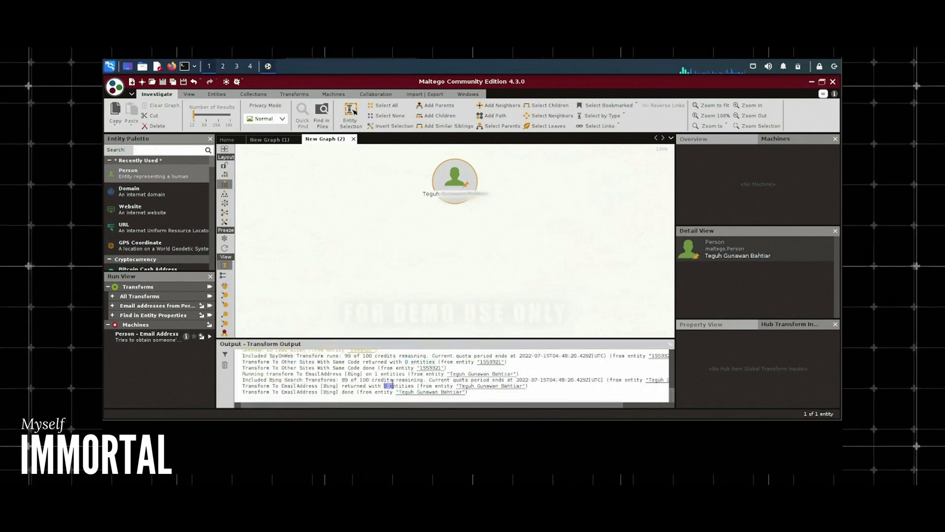
{"action": "left_click", "coordinate": [461, 235]}
Run To Website [Bing] on the Person, trusting the certificate, to add 10 linked websites.
{"action": "right_click", "coordinate": [454, 180]}
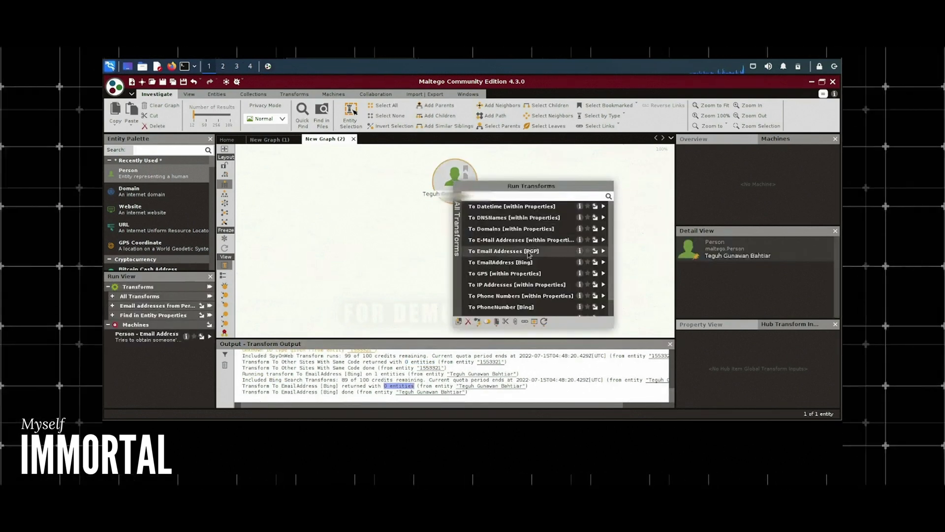
{"action": "left_click", "coordinate": [494, 310]}
{"action": "left_click", "coordinate": [534, 302]}
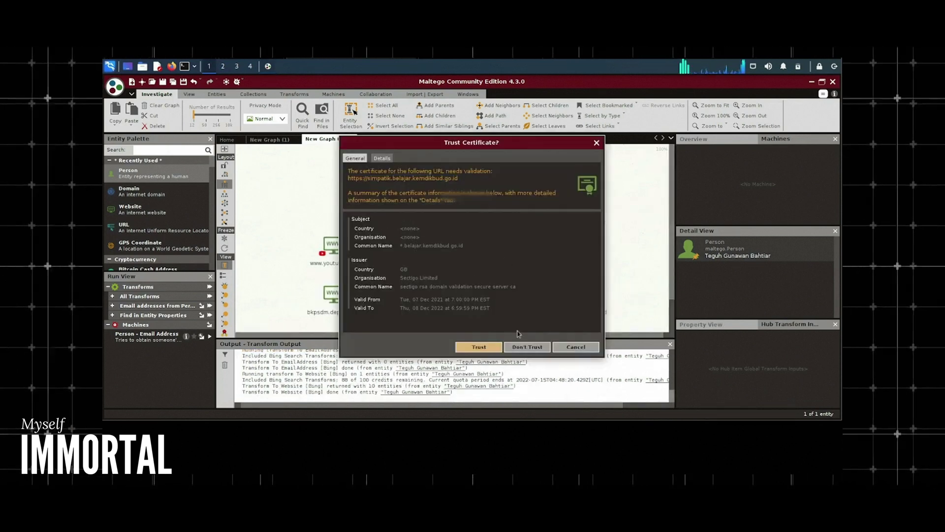
{"action": "left_click", "coordinate": [478, 347]}
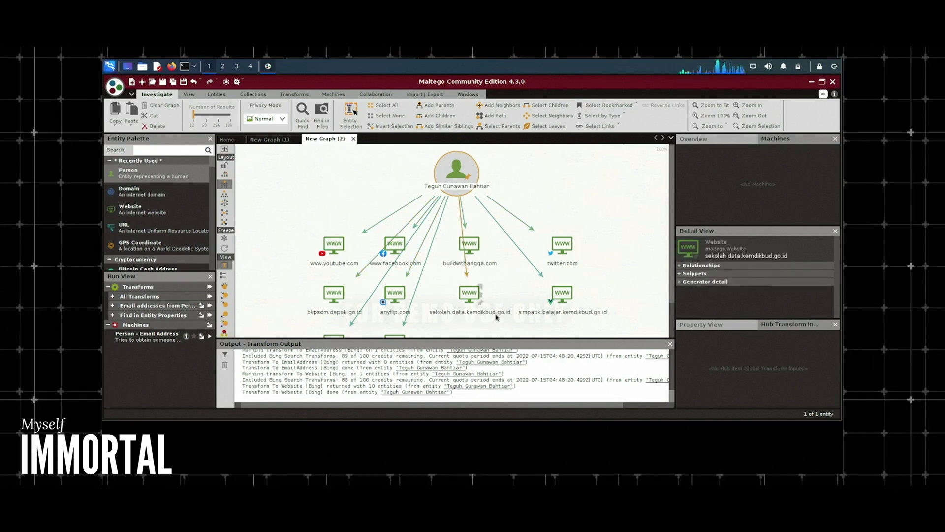
{"action": "scroll", "coordinate": [512, 290], "scroll_direction": "up", "scroll_amount": 5}
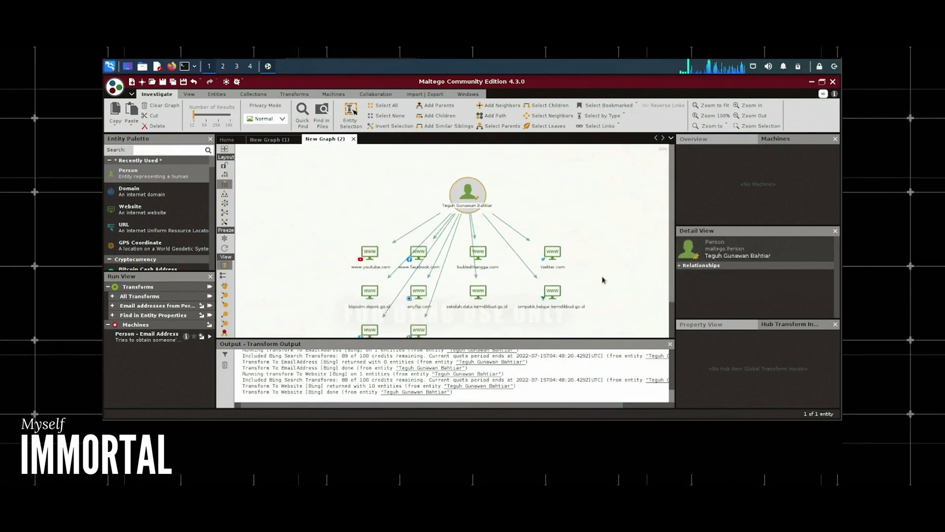
{"action": "left_click_drag", "start_coordinate": [494, 338], "coordinate": [471, 338]}
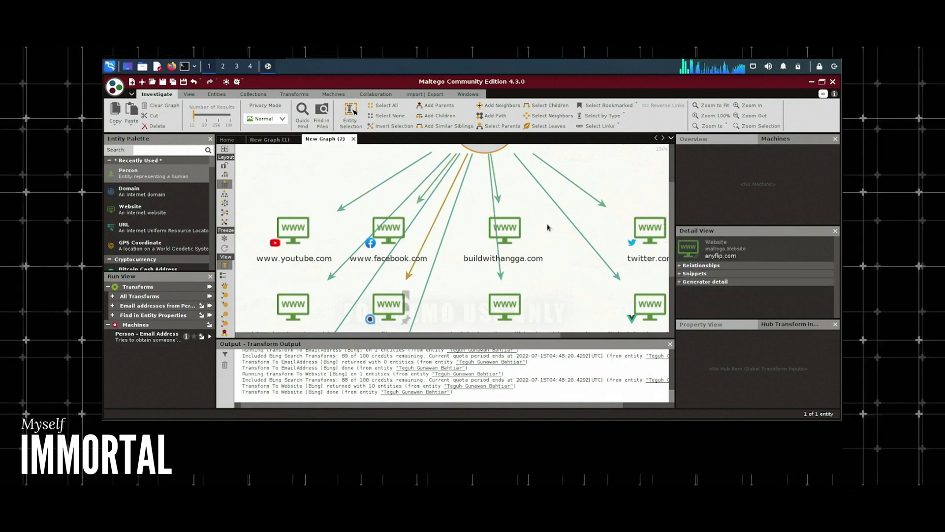
{"action": "scroll", "coordinate": [673, 203], "scroll_direction": "up", "scroll_amount": 3}
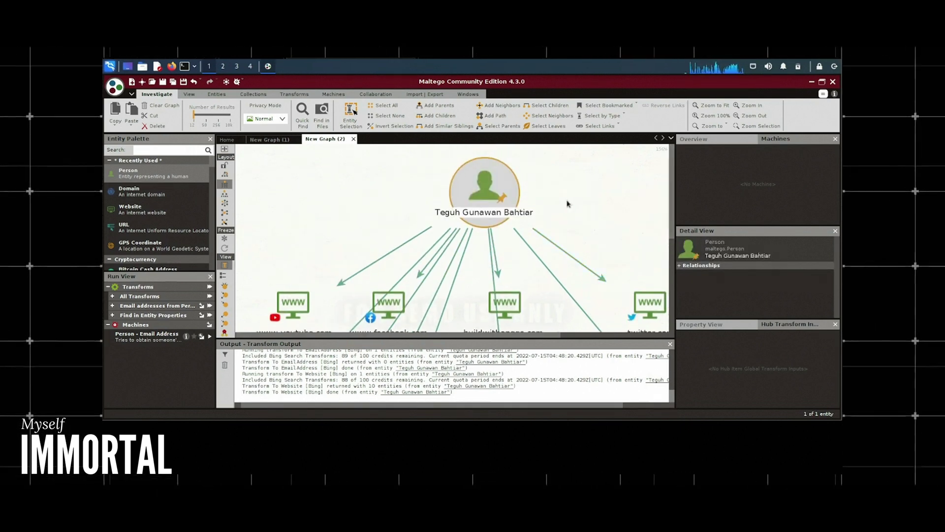
{"action": "left_click", "coordinate": [269, 139]}
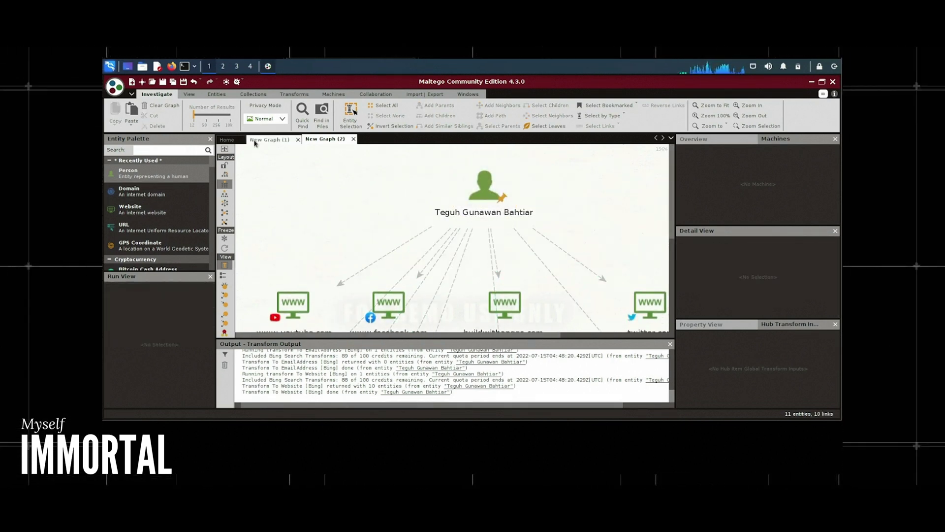
{"action": "scroll", "coordinate": [574, 251], "scroll_direction": "up", "scroll_amount": 3}
{"action": "scroll", "coordinate": [612, 200], "scroll_direction": "up", "scroll_amount": 2}
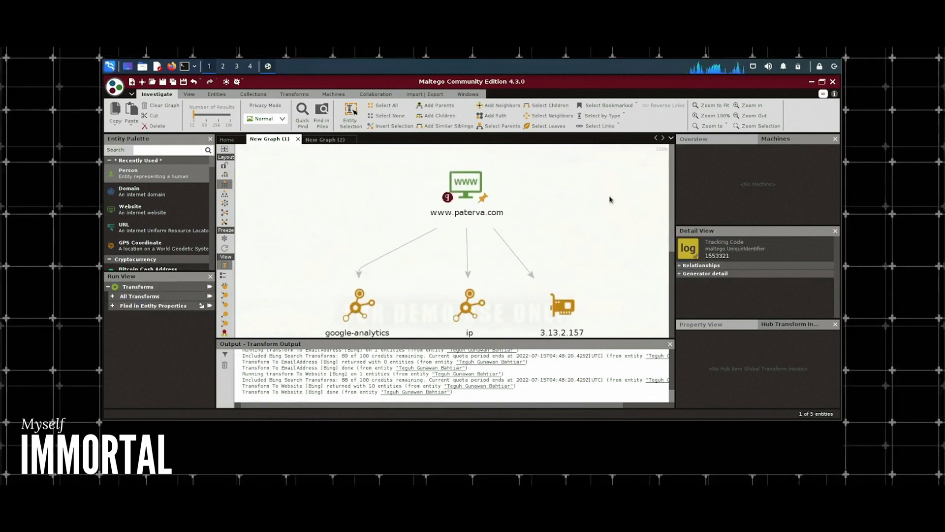